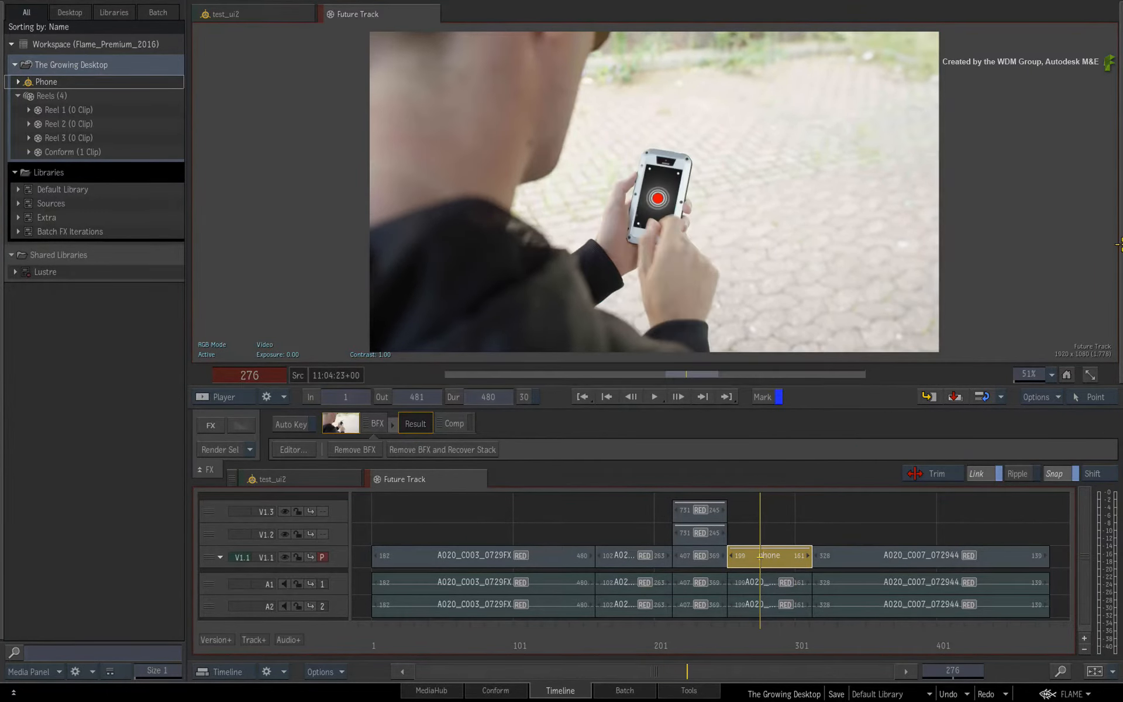
- Switch to the Batch environment and expand the Phone batch group, keeping its Graphic reel collapsed
mouse_move(1122, 243)
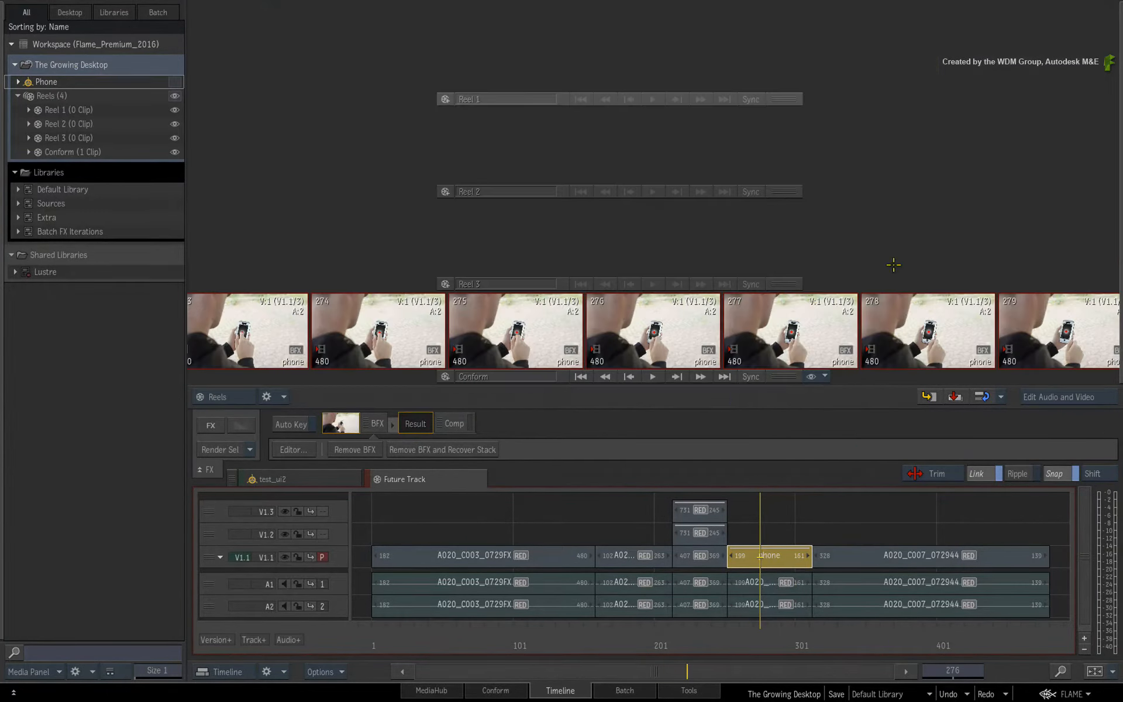
click(604, 691)
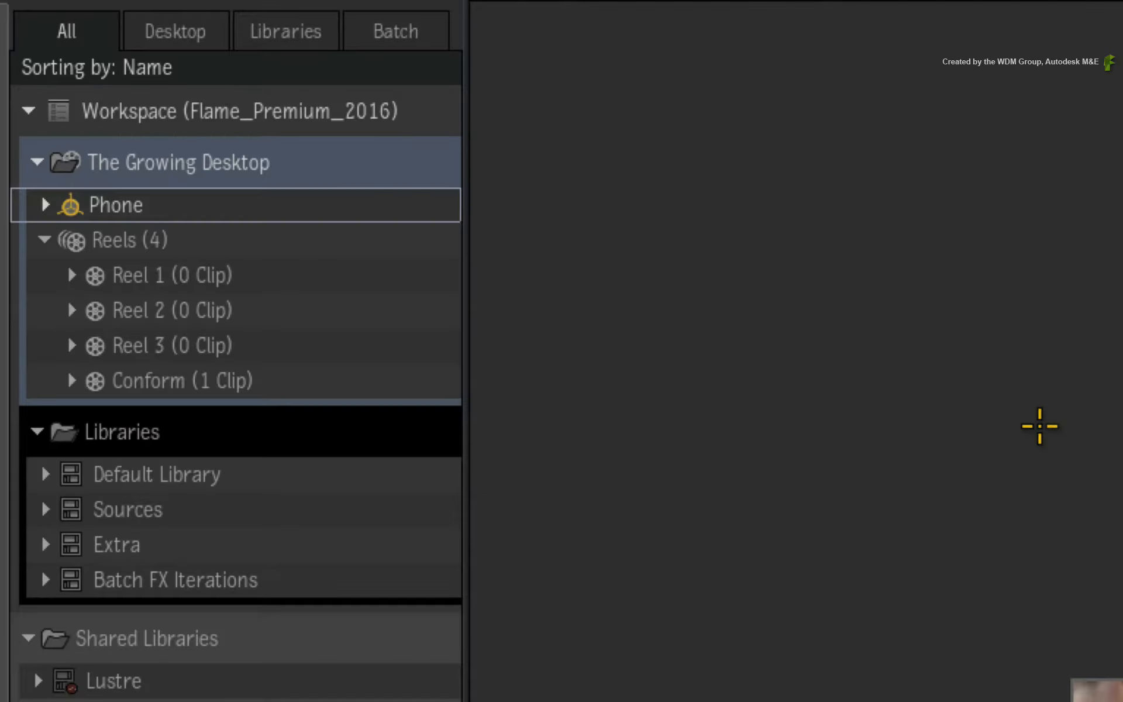
click(313, 158)
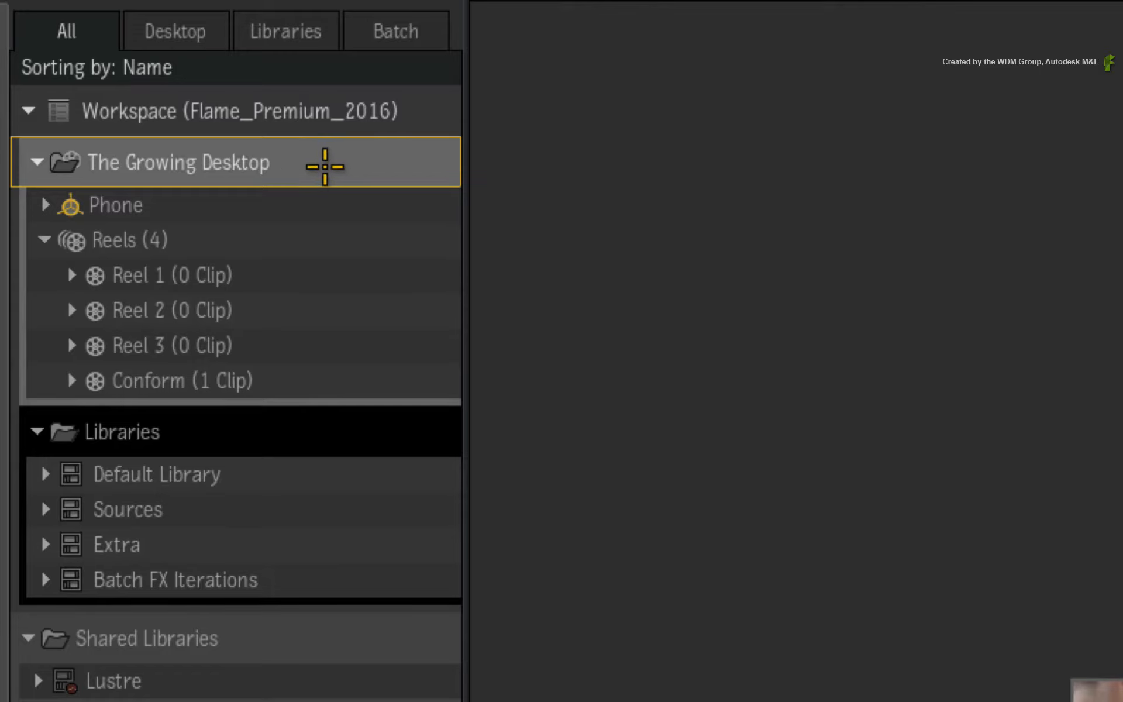
click(41, 205)
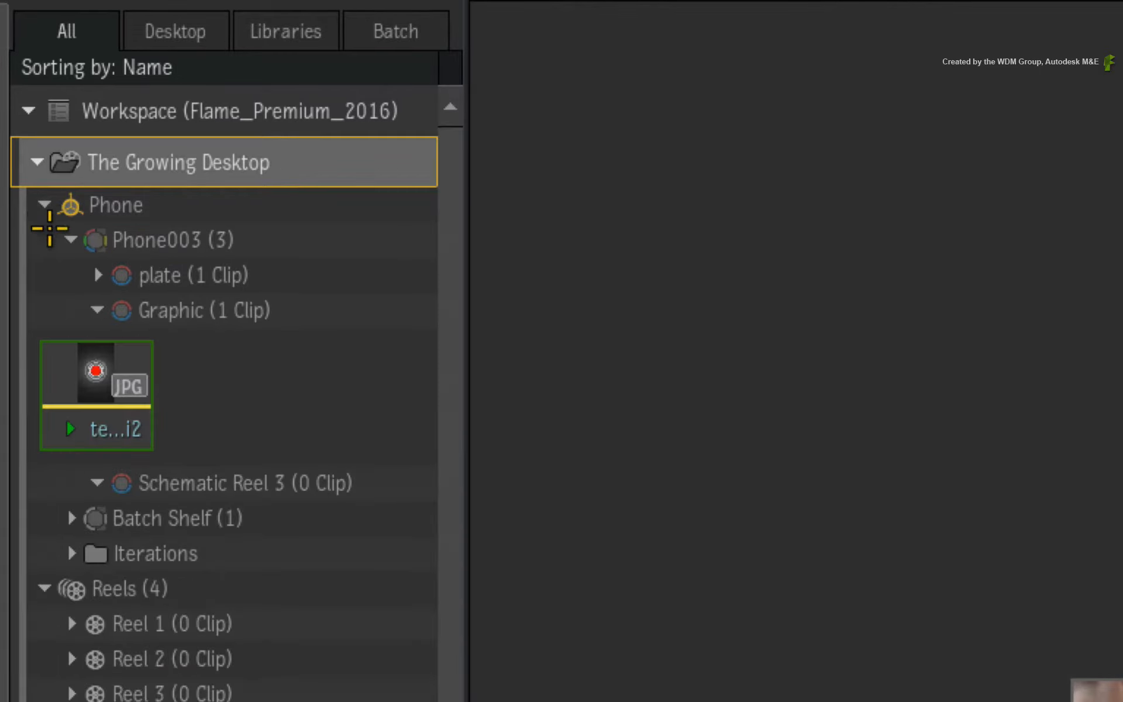
click(98, 309)
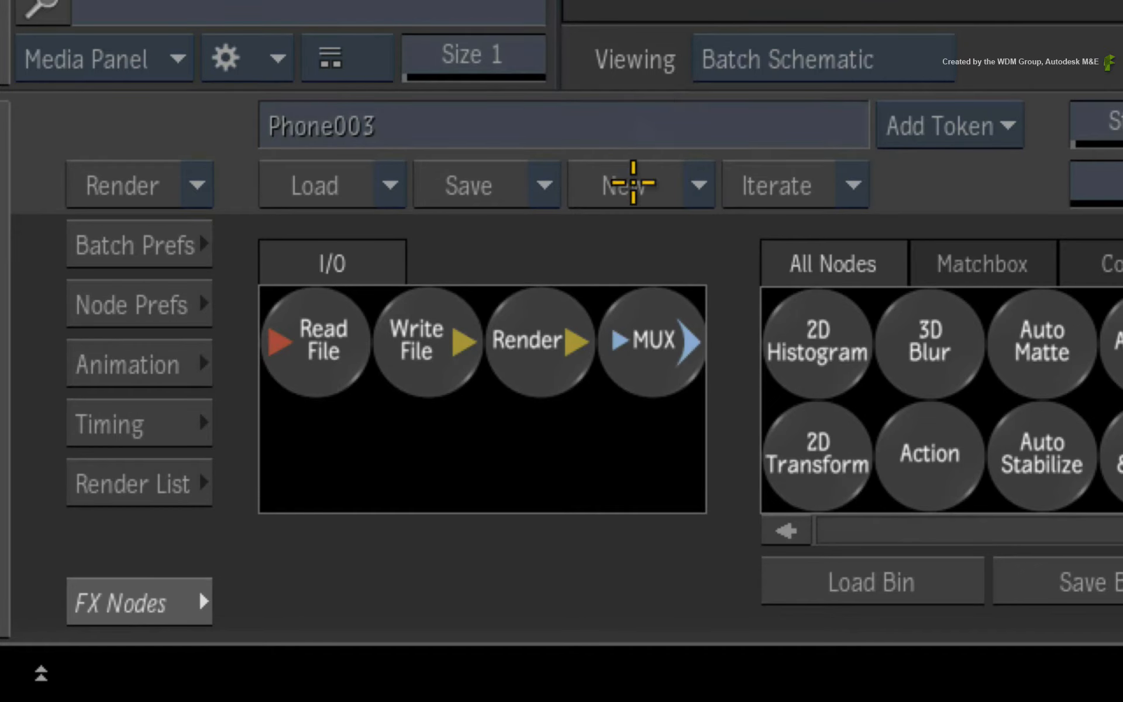
- Create a new batch group on the desktop and name it comp 2
click(641, 183)
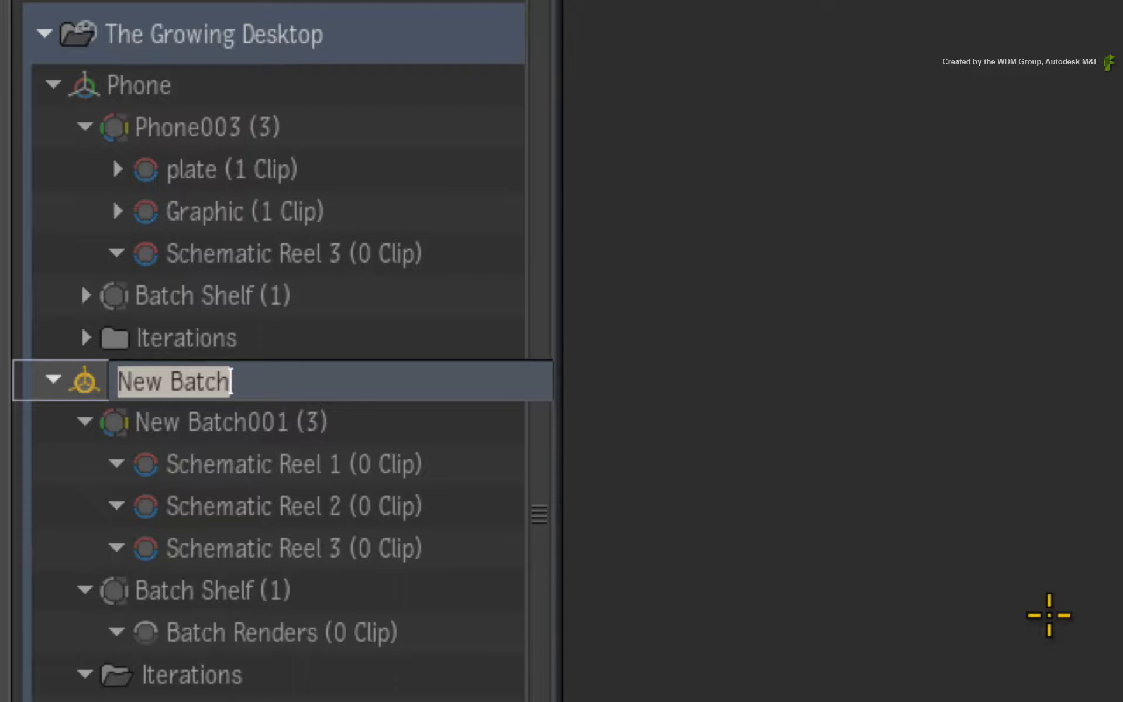
text(comp 2)
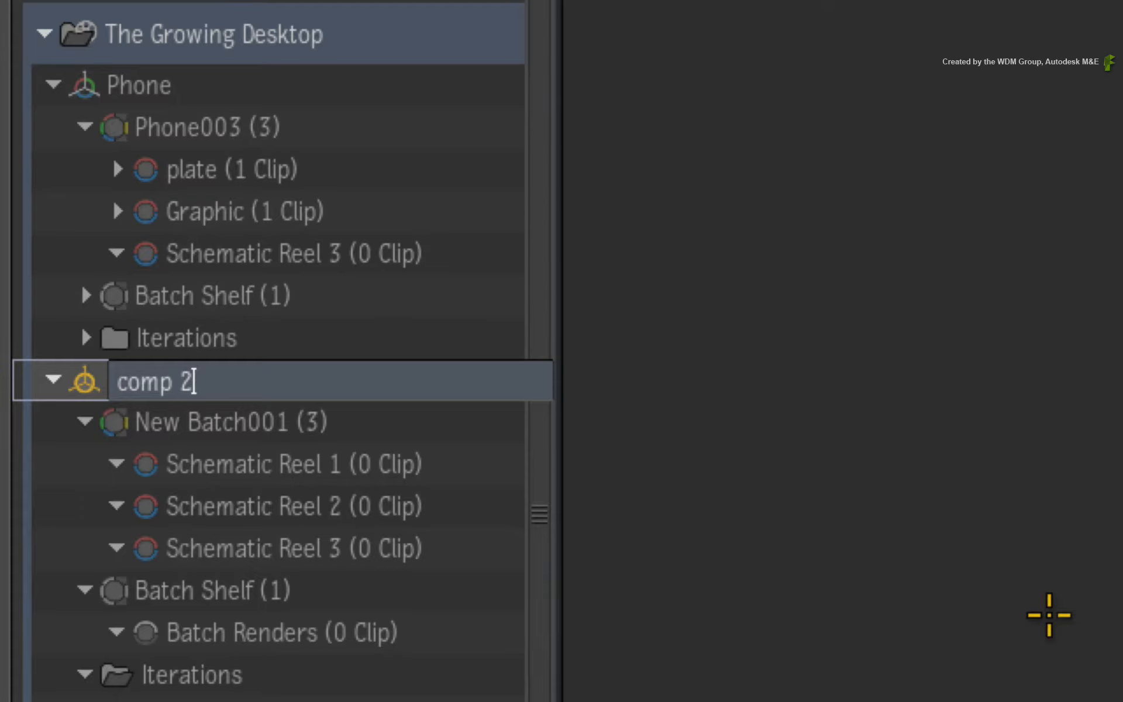
key(Return)
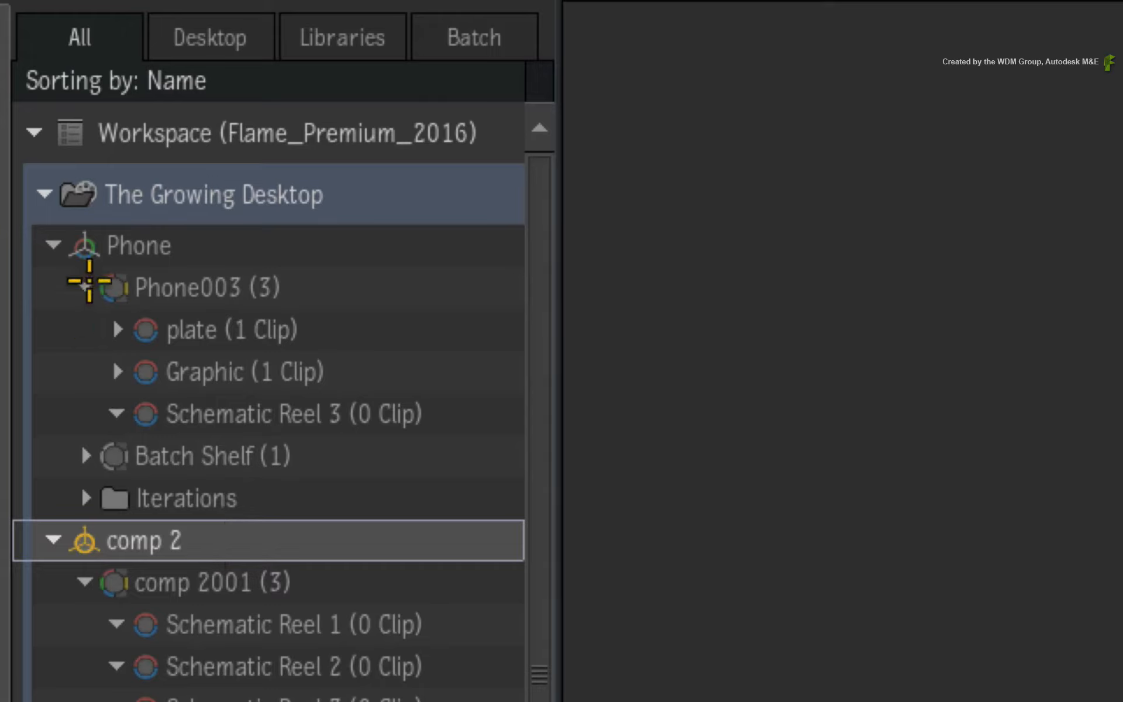
- Make Phone the current batch group and view the reels of Phone, comp 2 and Phone again in the Timeline environment
click(82, 248)
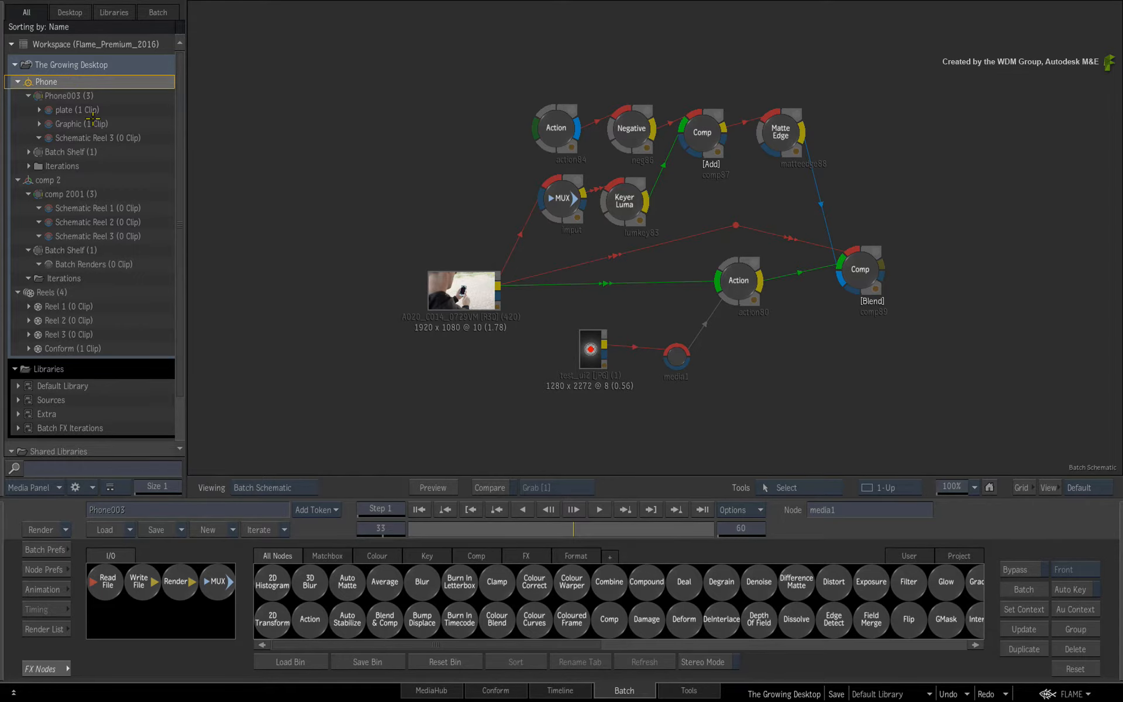
click(576, 690)
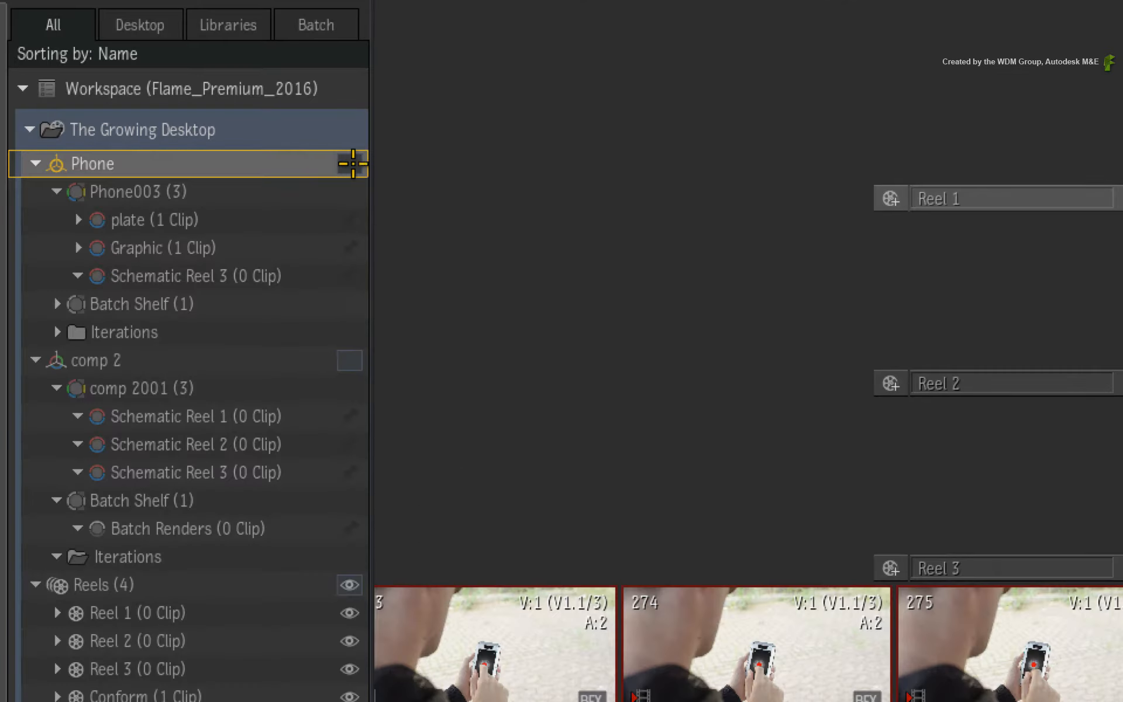
click(172, 80)
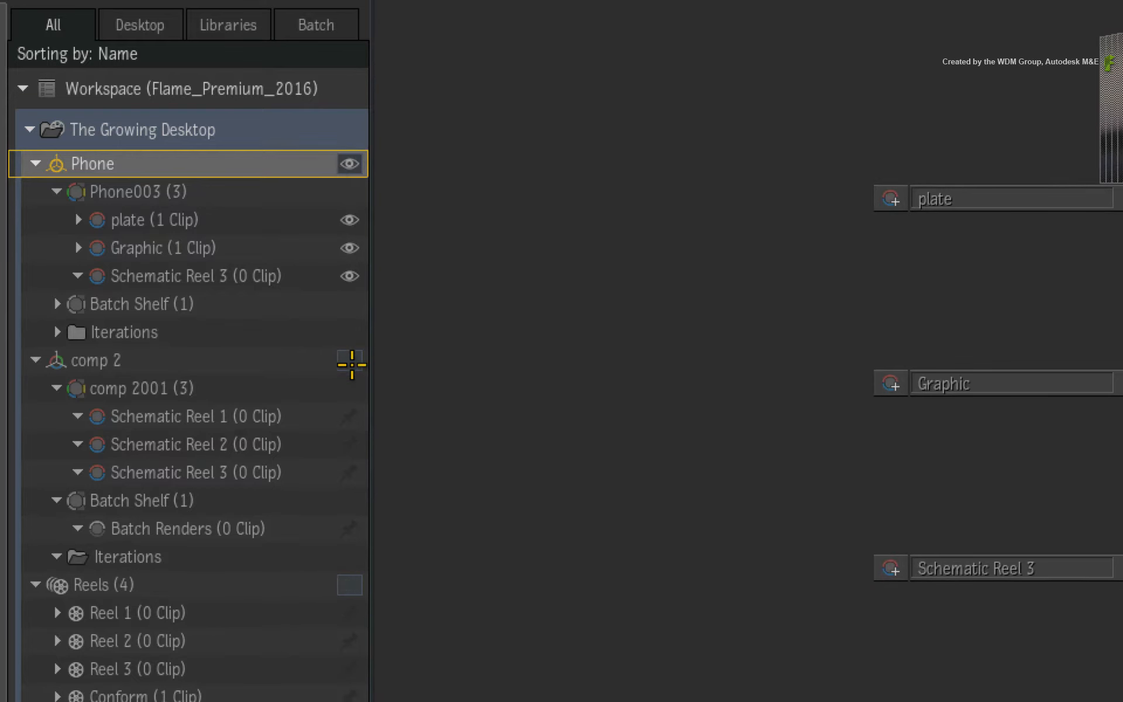
click(349, 360)
click(174, 81)
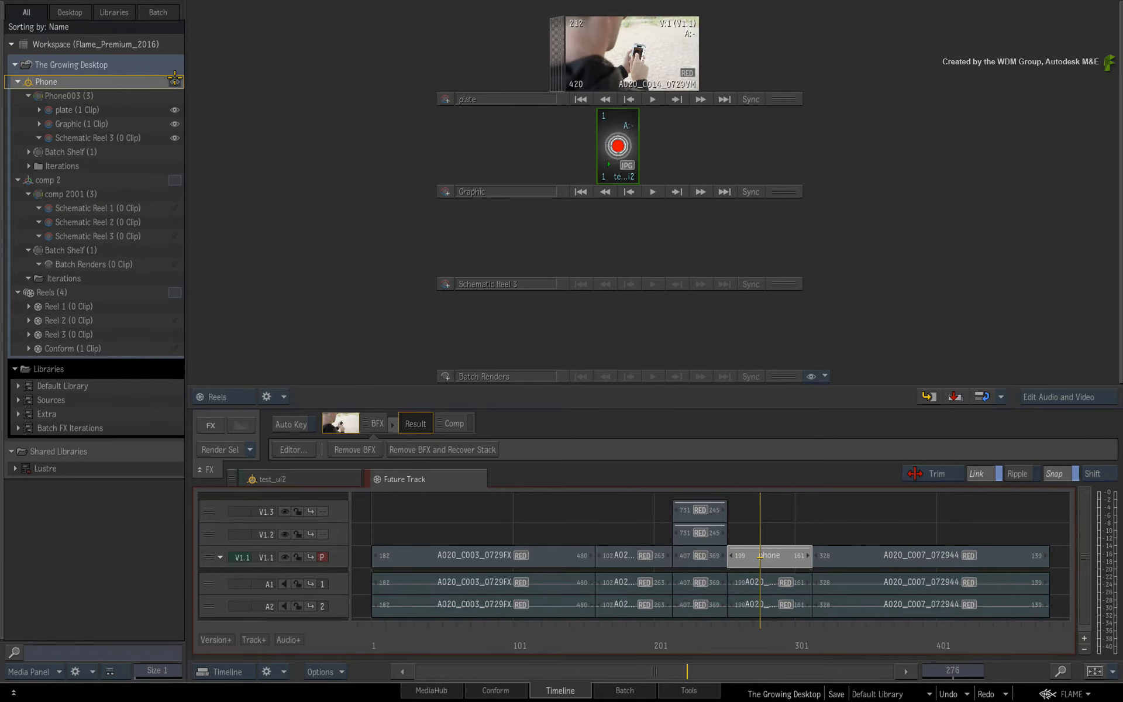
- Hide the media panel and switch the displayed reels to comp 2 and back to Phone
mouse_move(1, 185)
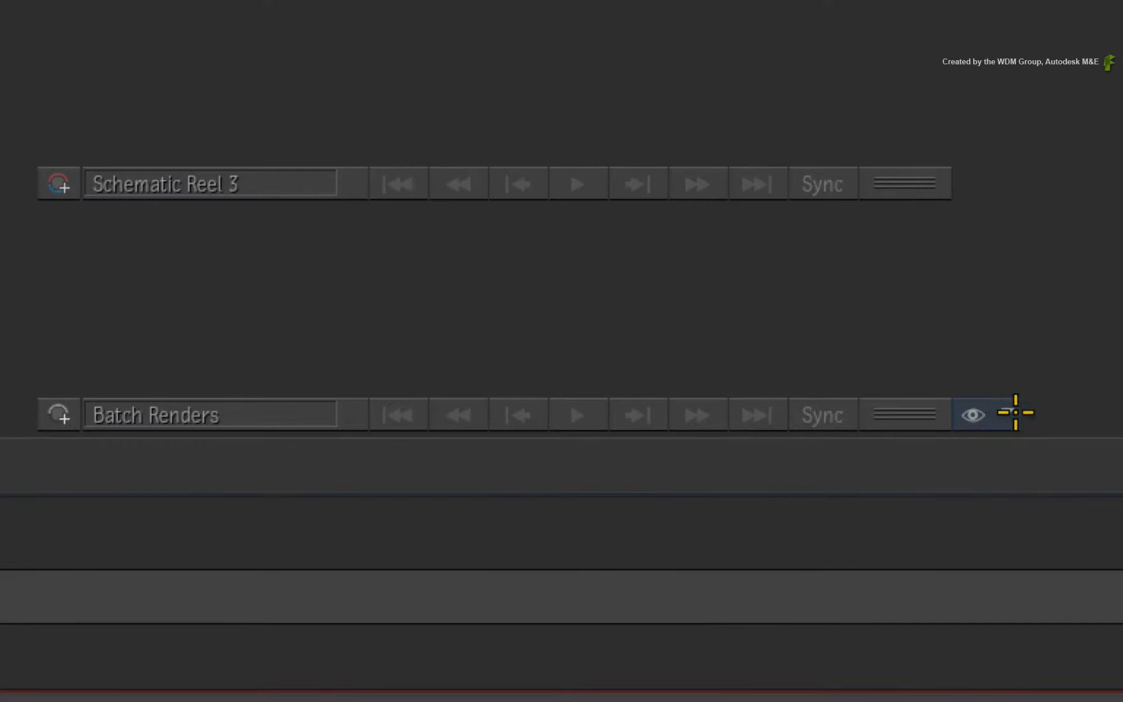
click(733, 376)
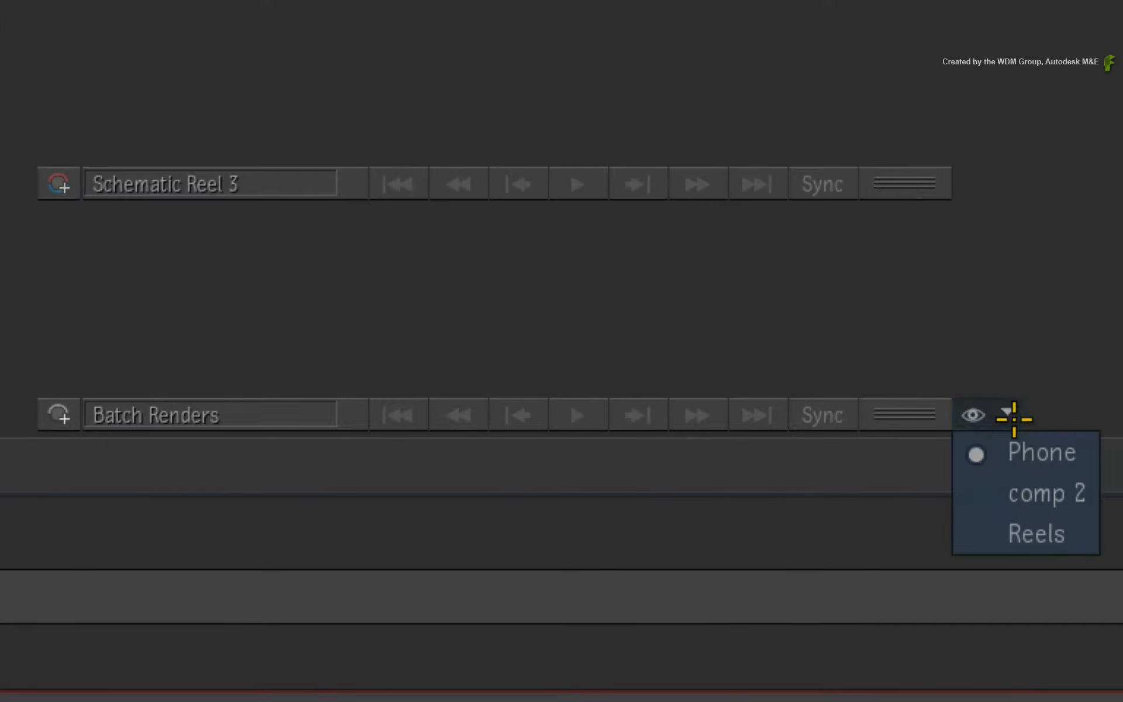
click(1037, 495)
click(1007, 414)
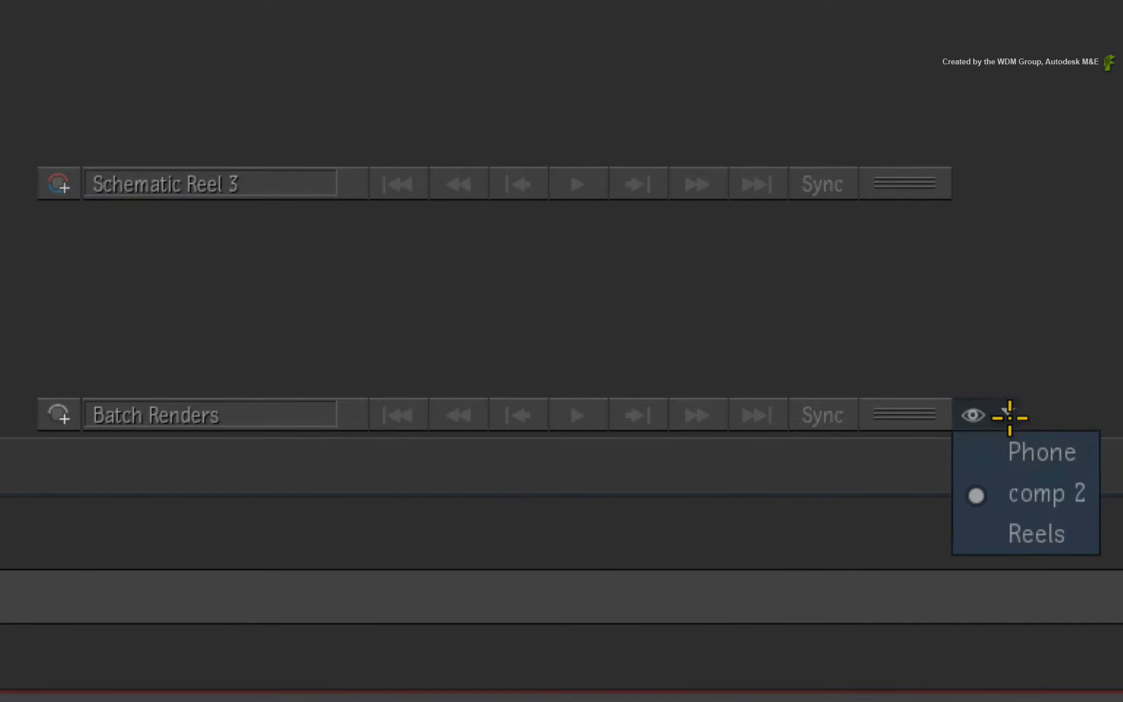
click(1021, 454)
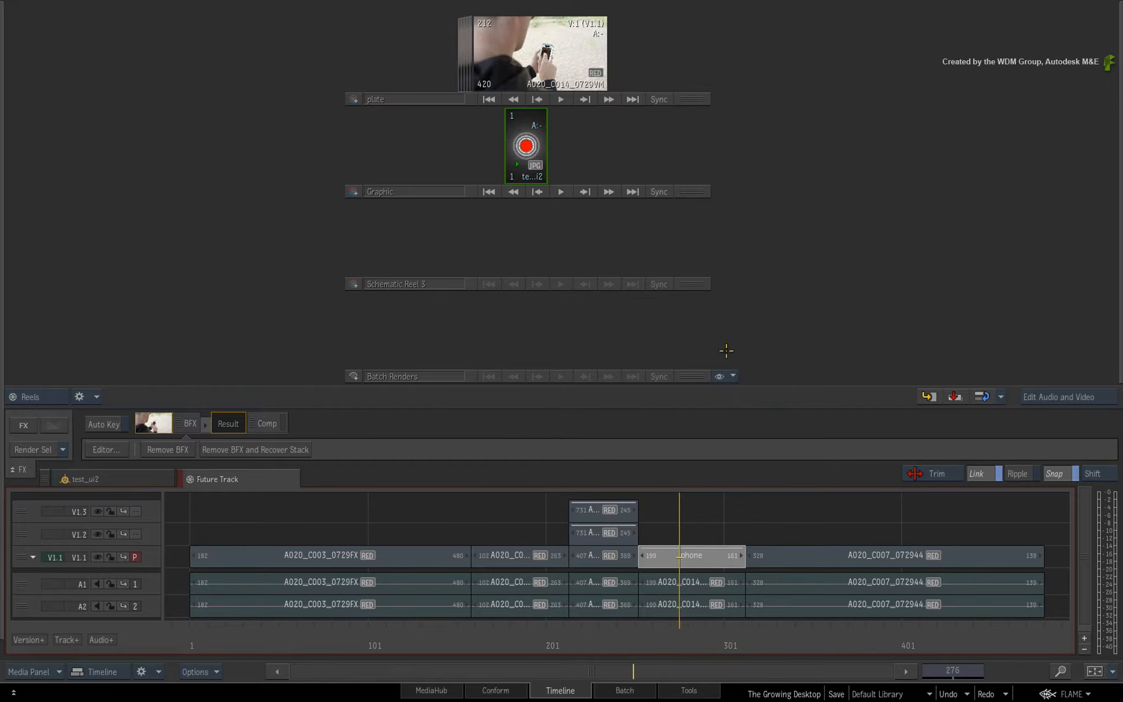
- Return to the Batch environment with the media panel shown and delete the comp 2 batch group
key(ctrl+Tab)
click(602, 692)
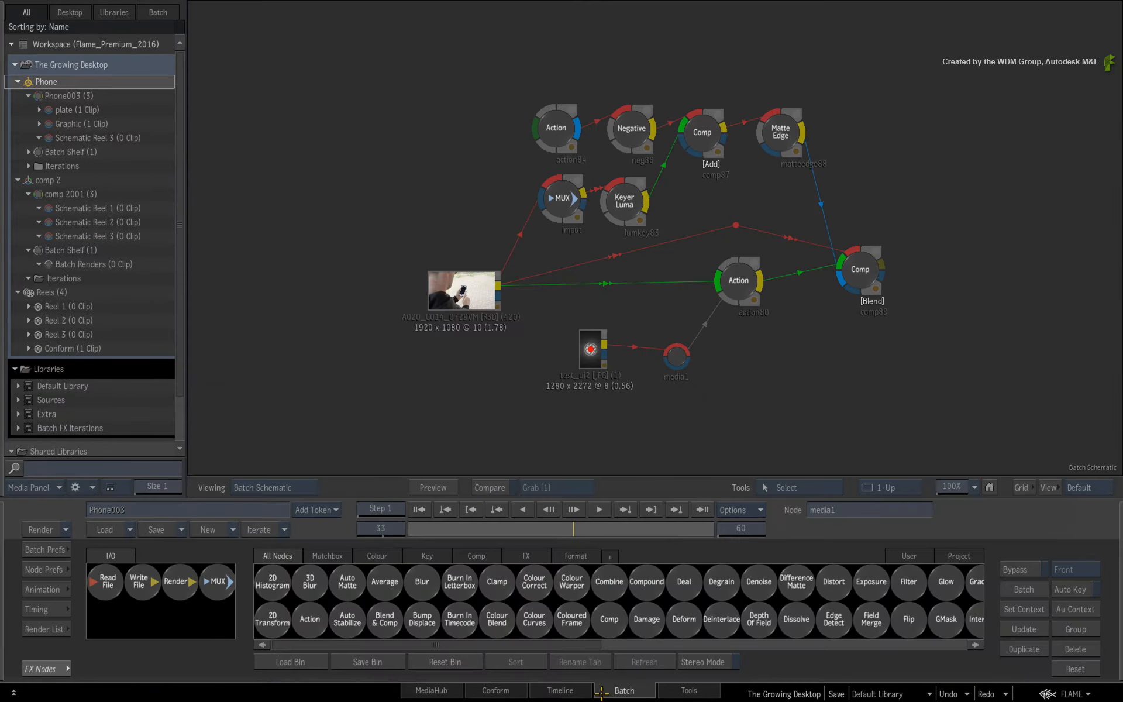
right_click(61, 173)
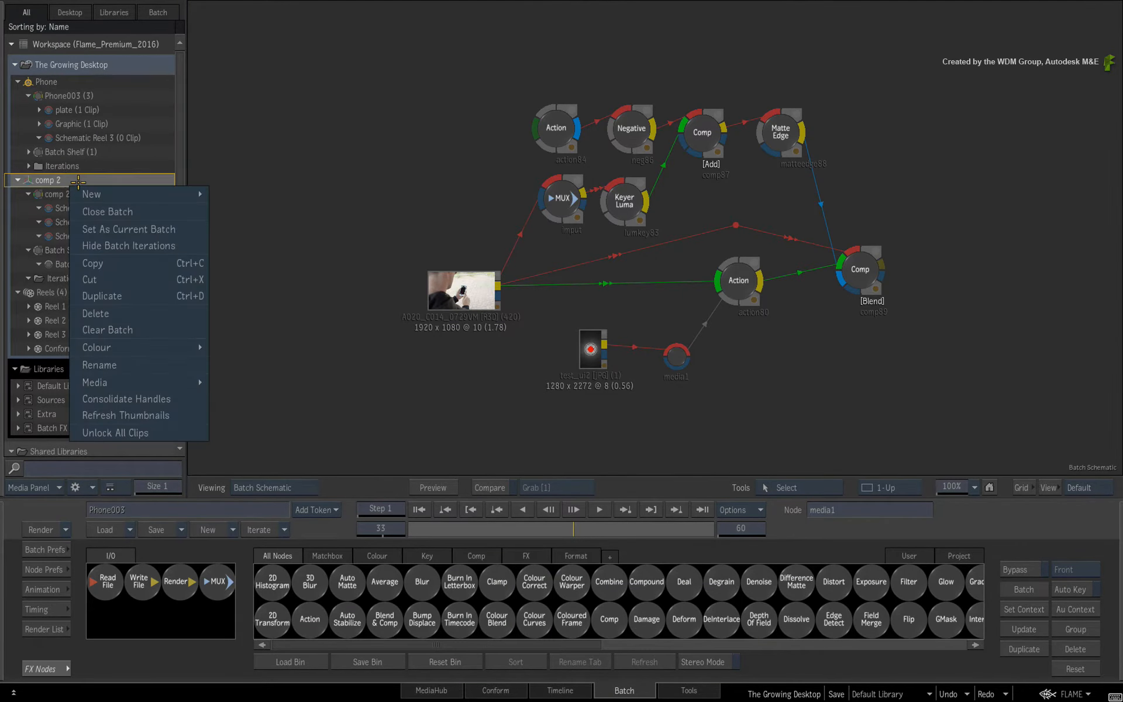
click(108, 318)
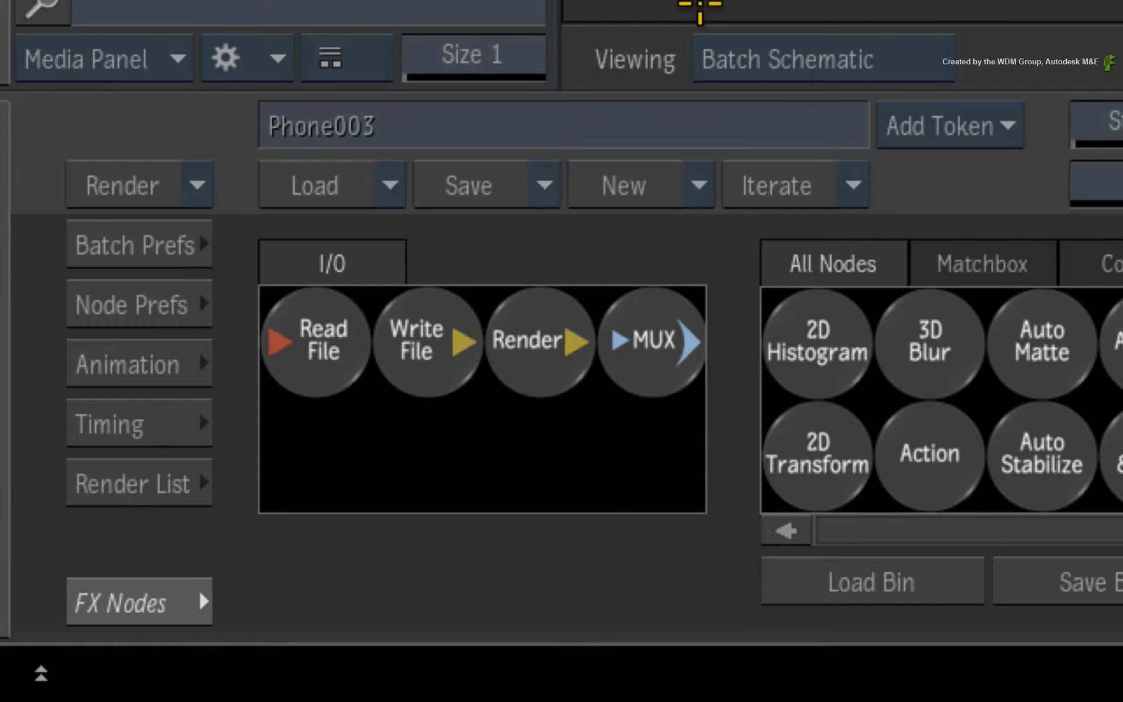
- Duplicate the current Phone batch group and remove the duplicate from the desktop
click(234, 530)
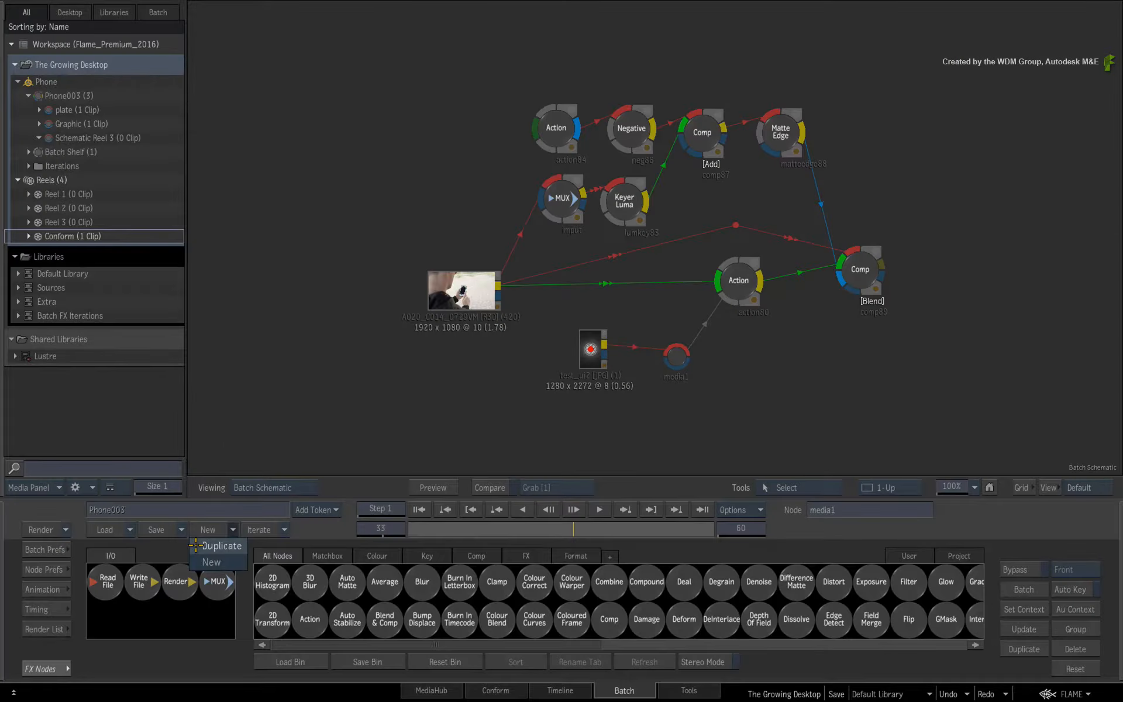
click(194, 545)
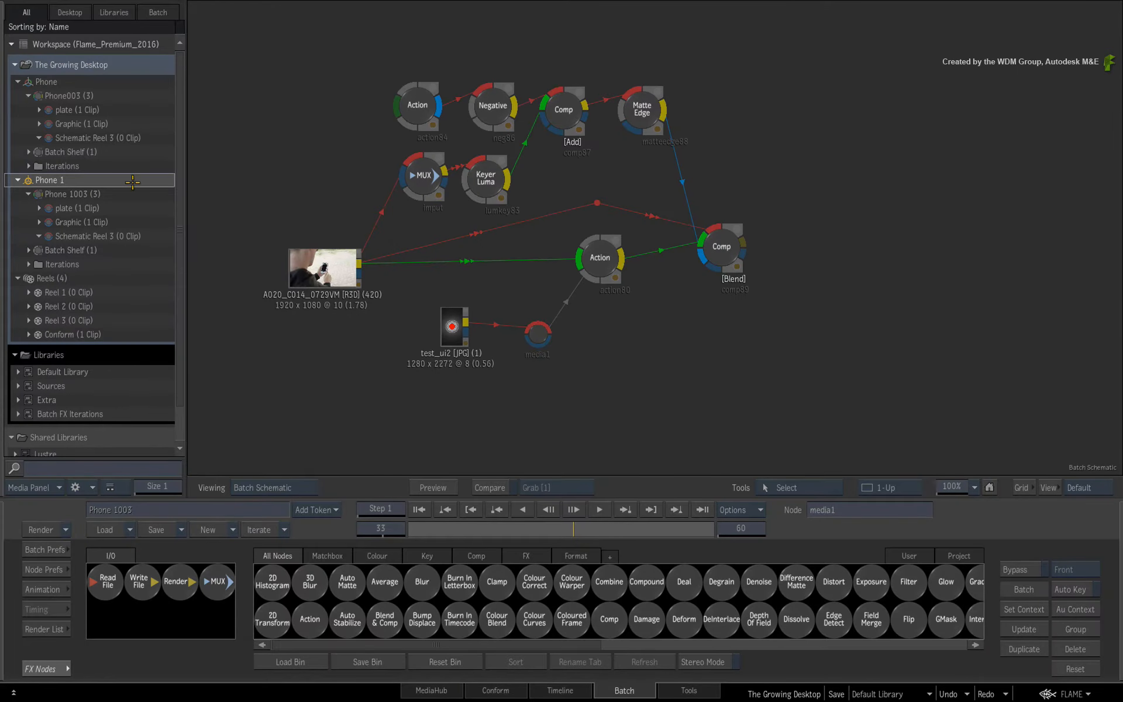
right_click(132, 182)
click(174, 278)
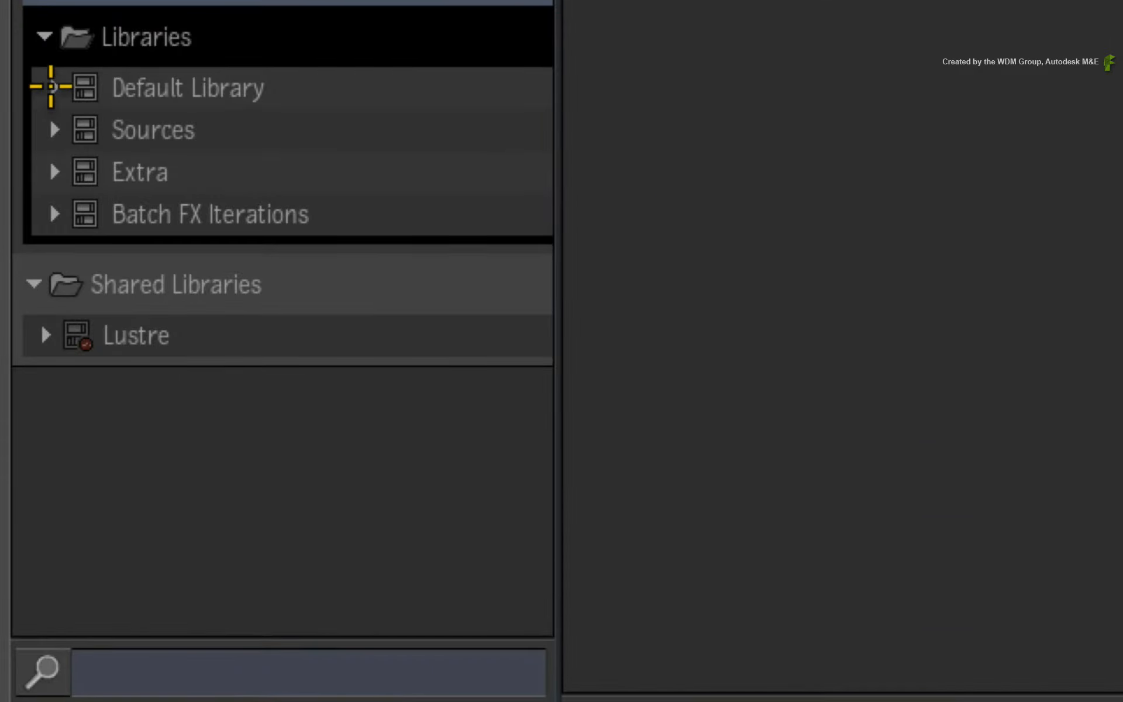
- Copy the Car batch group from the Default Library onto the desktop and expand its contents
click(51, 86)
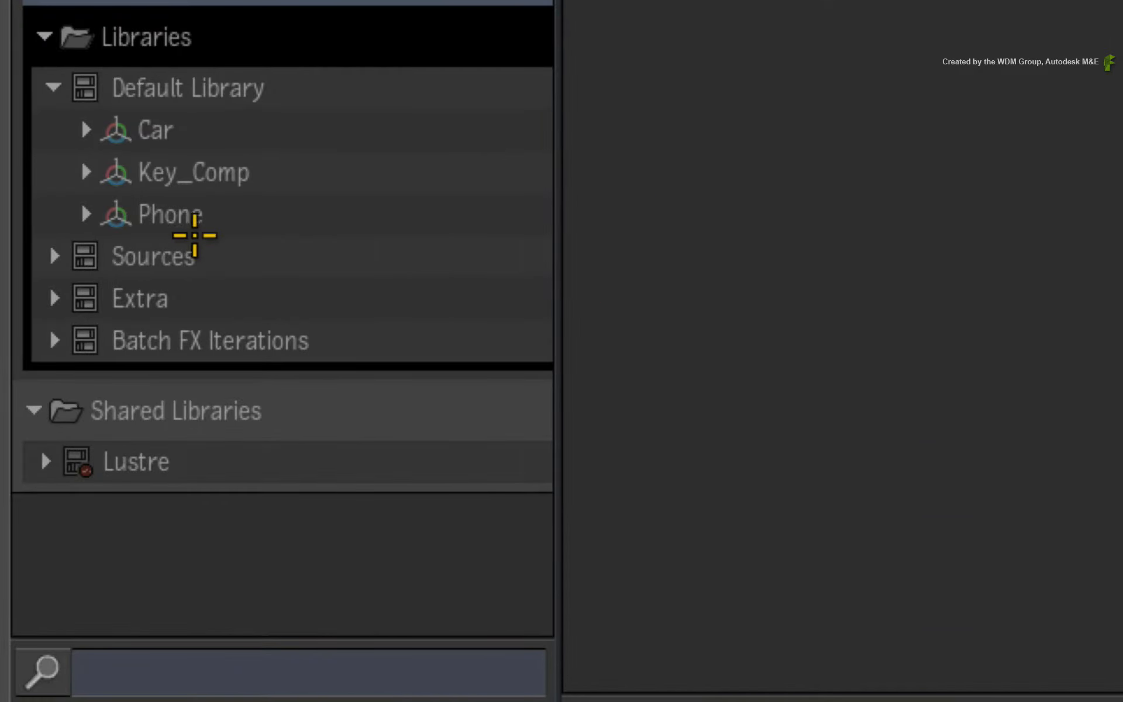
drag(118, 132, 364, 204)
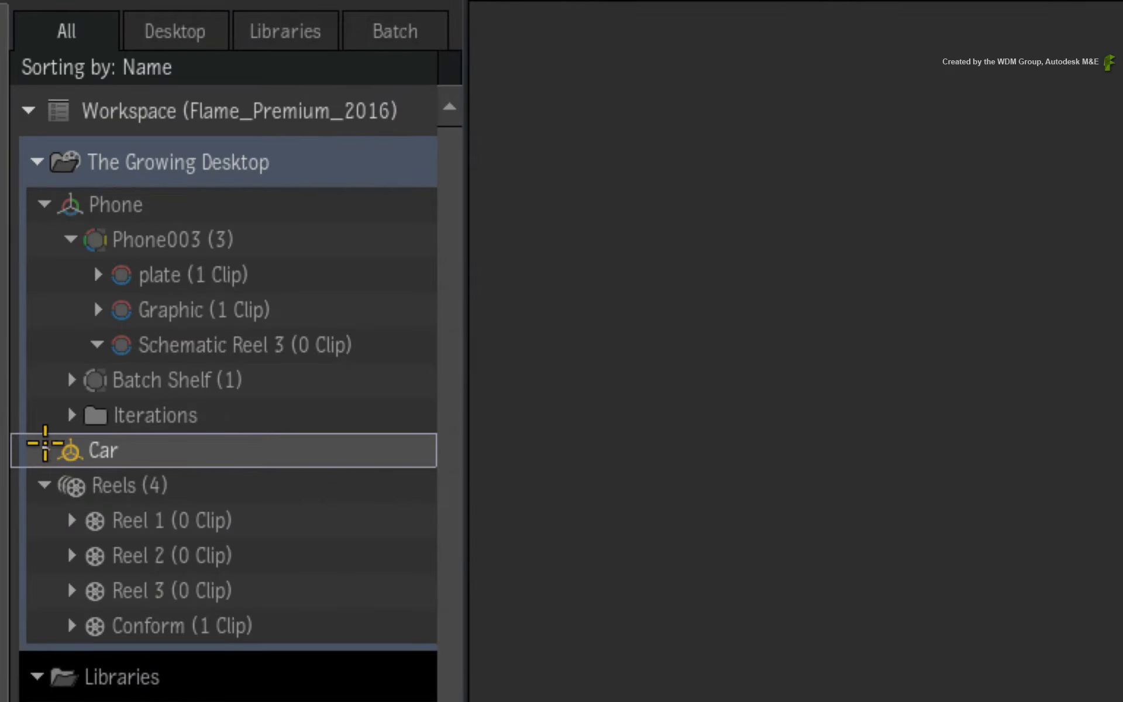
click(39, 447)
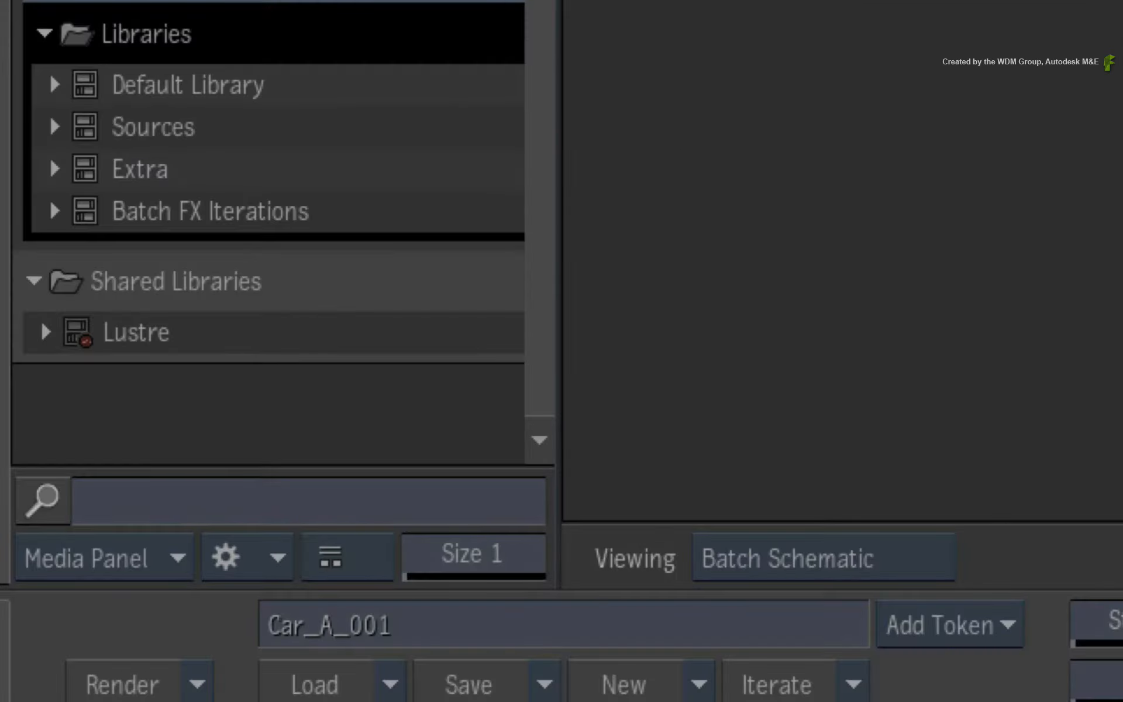
- Try to load the Key_Comp_001 setup from the Default Library's Key_Comp group into the Car batch schematic
click(55, 85)
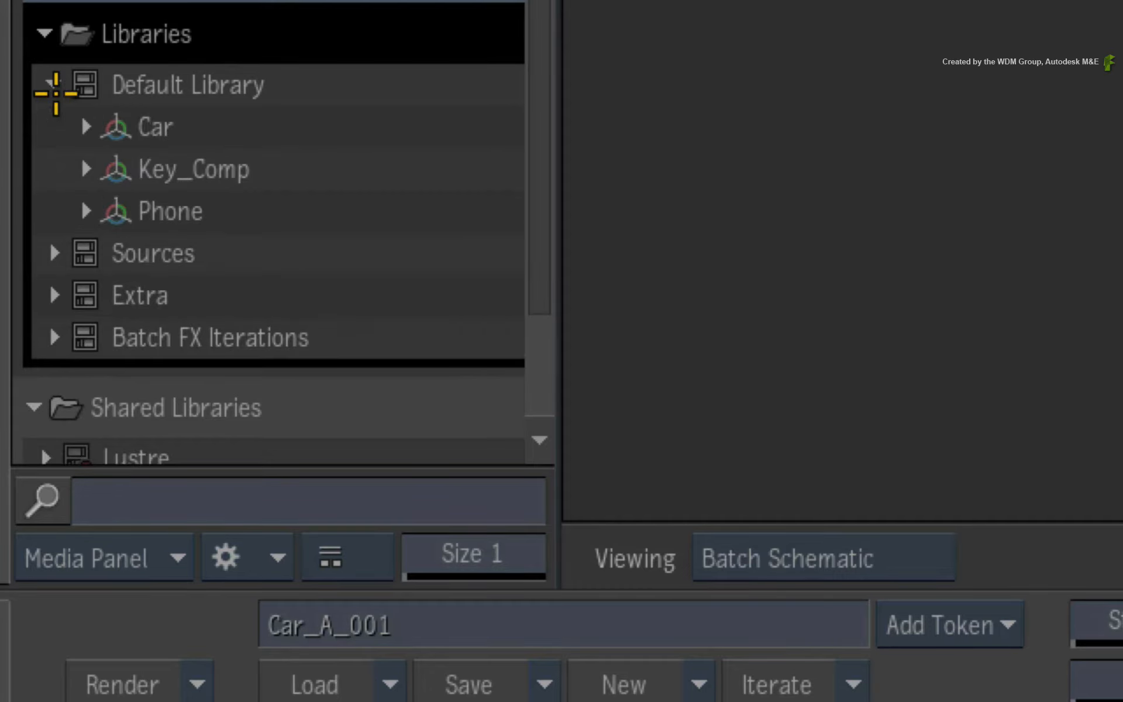
click(86, 169)
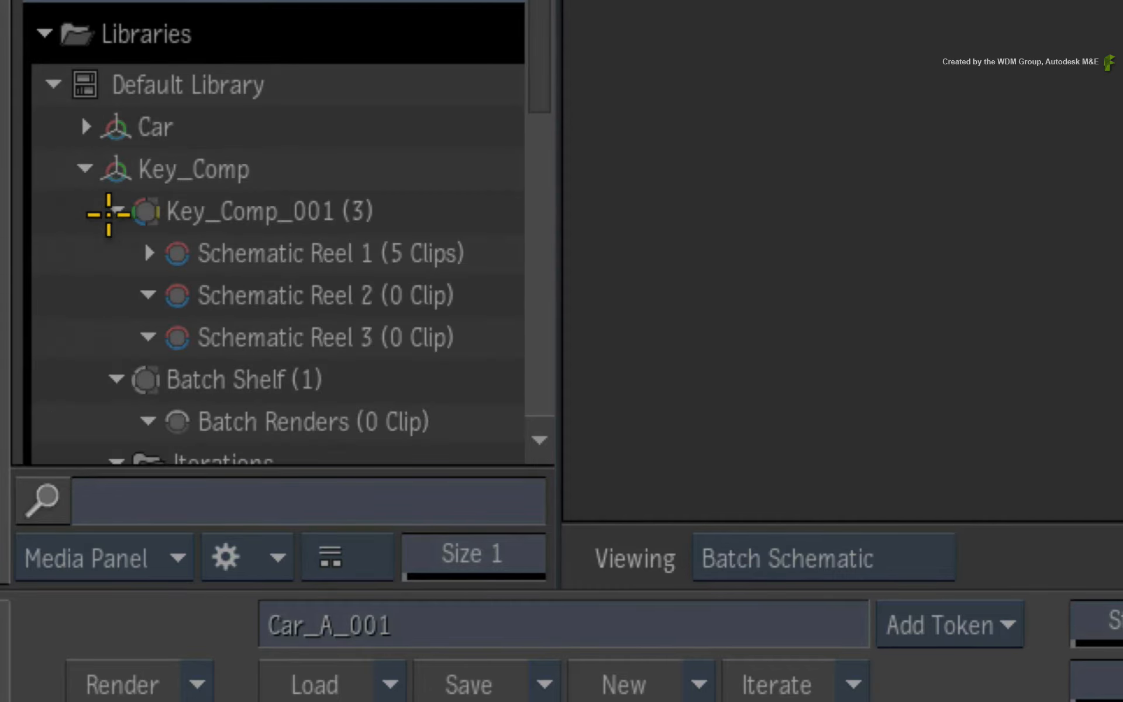
click(366, 171)
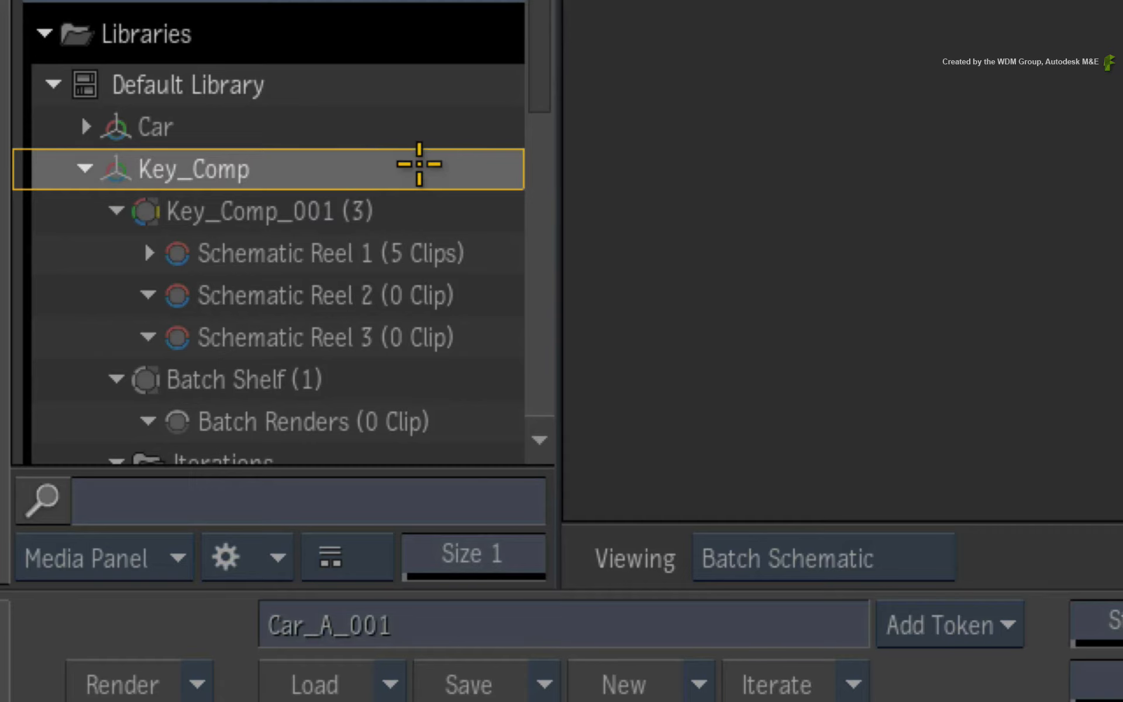
drag(200, 218, 1122, 88)
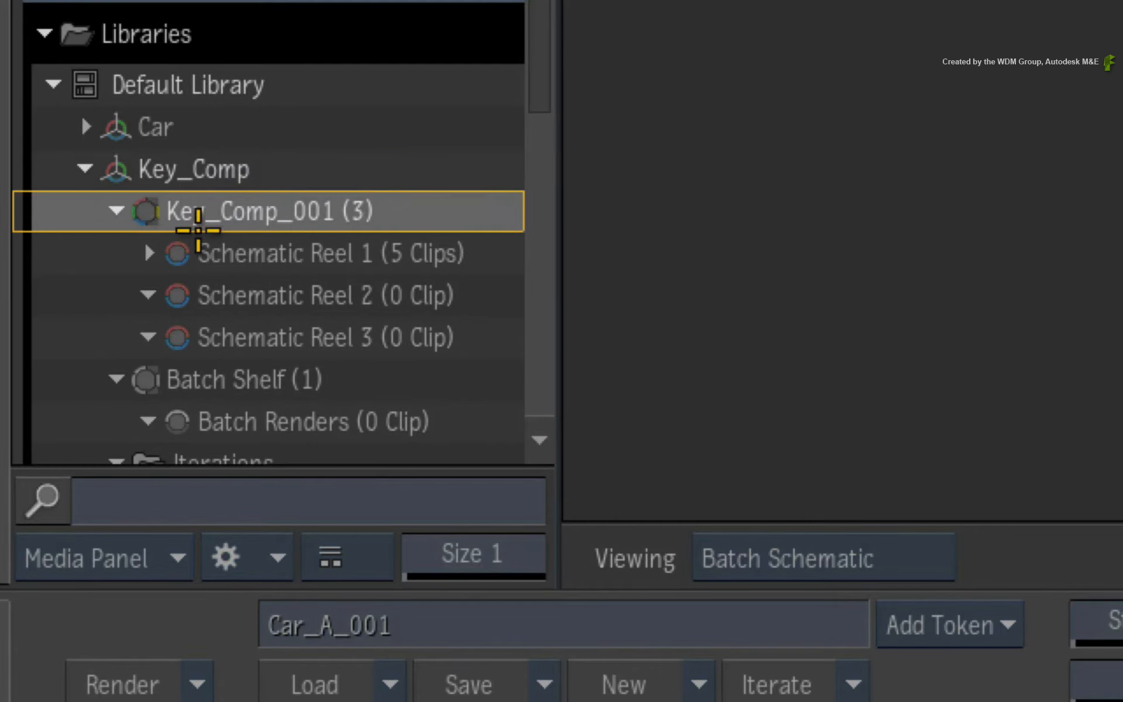
drag(459, 331, 796, 395)
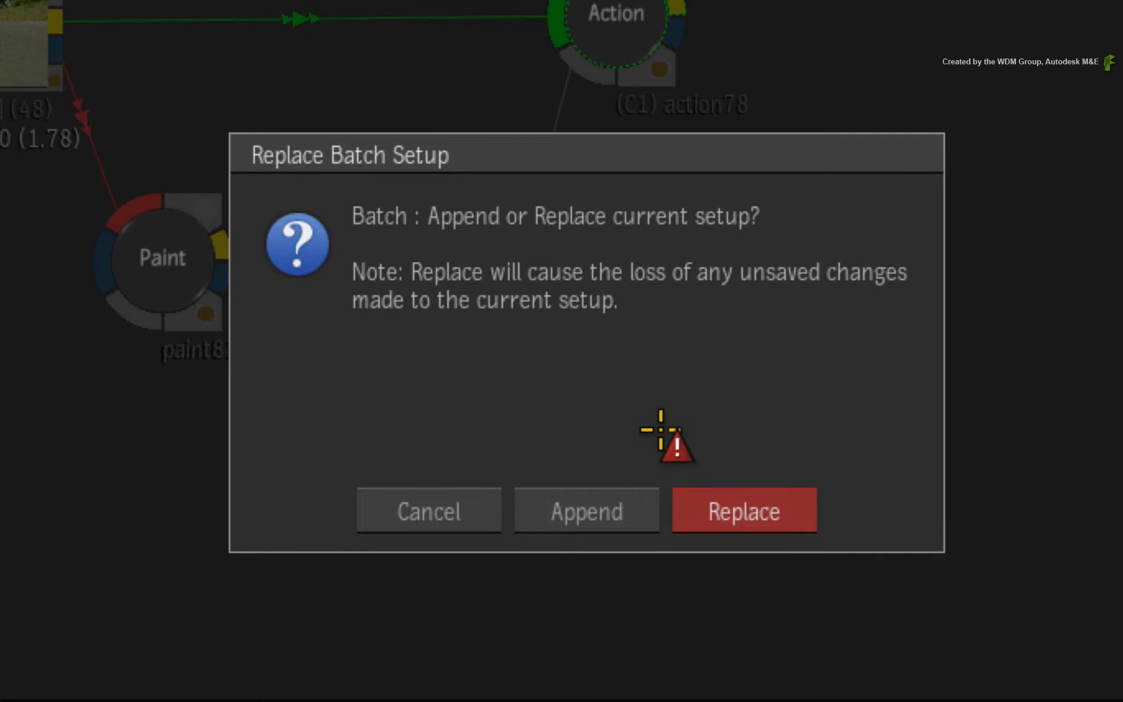
click(419, 510)
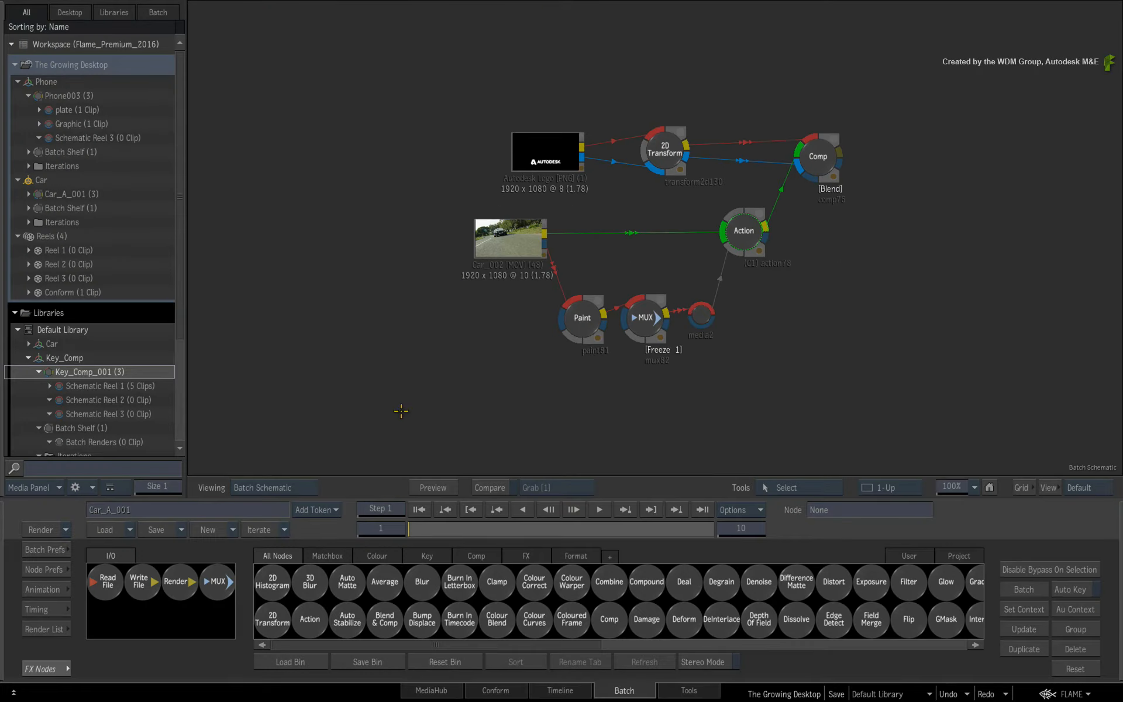
- Copy the test_ui2 clip from the Phone group's Graphic reel into the Car batch schematic
click(39, 124)
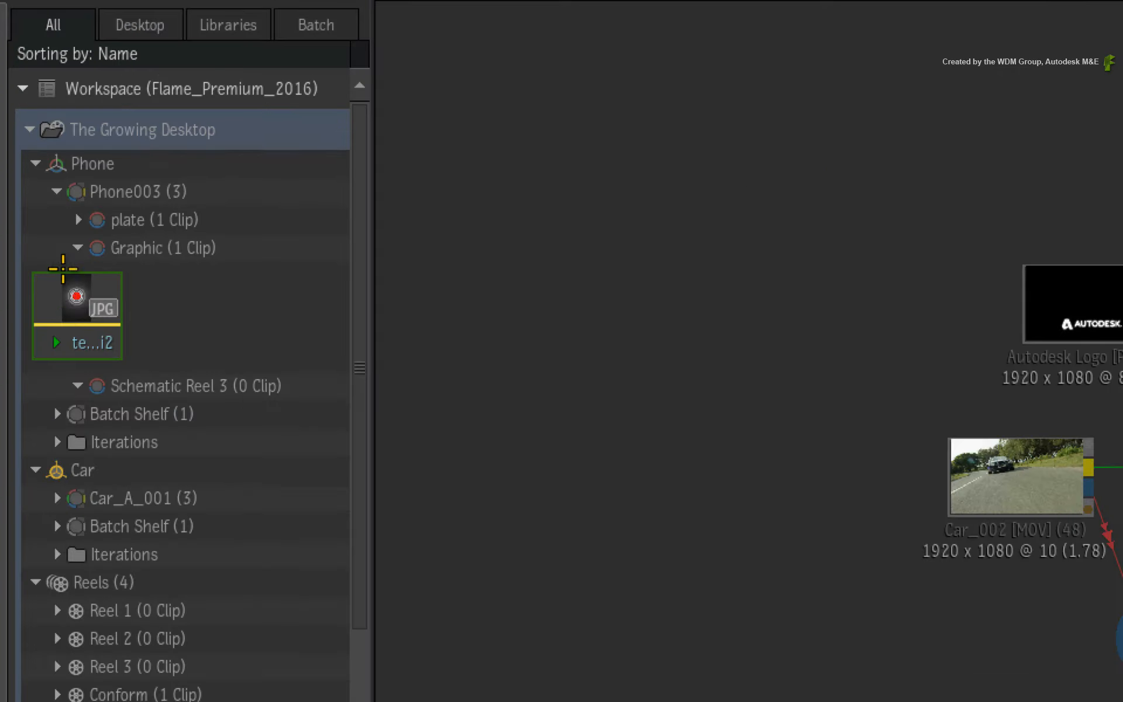
drag(80, 294, 646, 503)
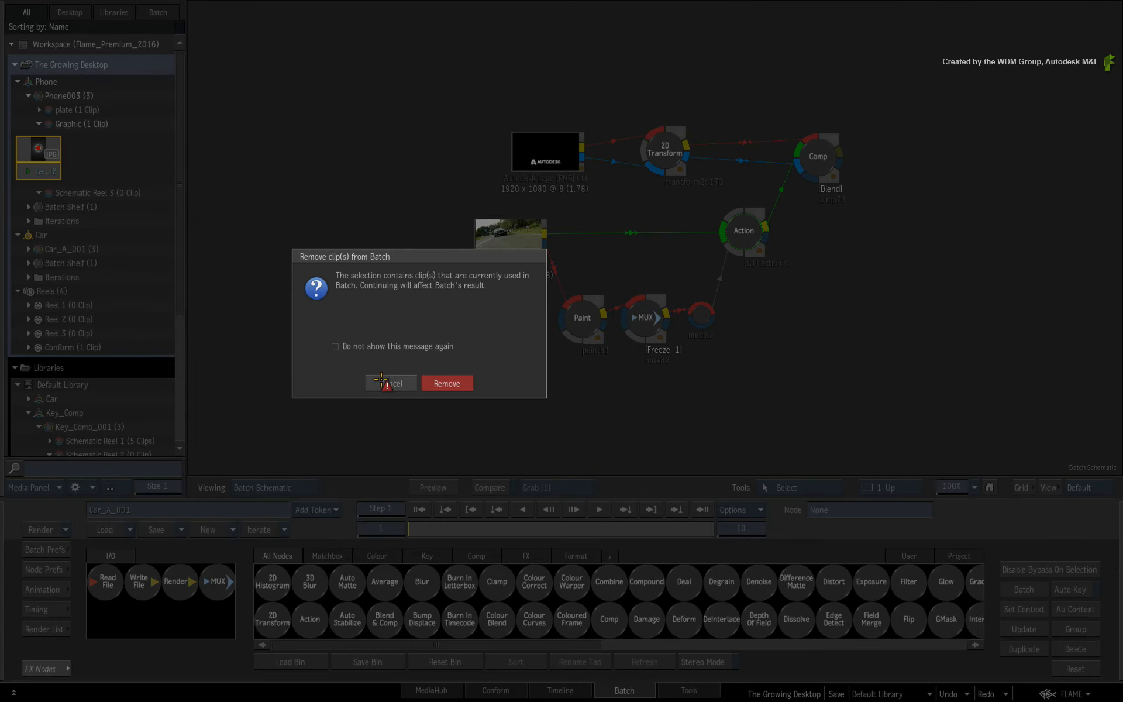
click(384, 383)
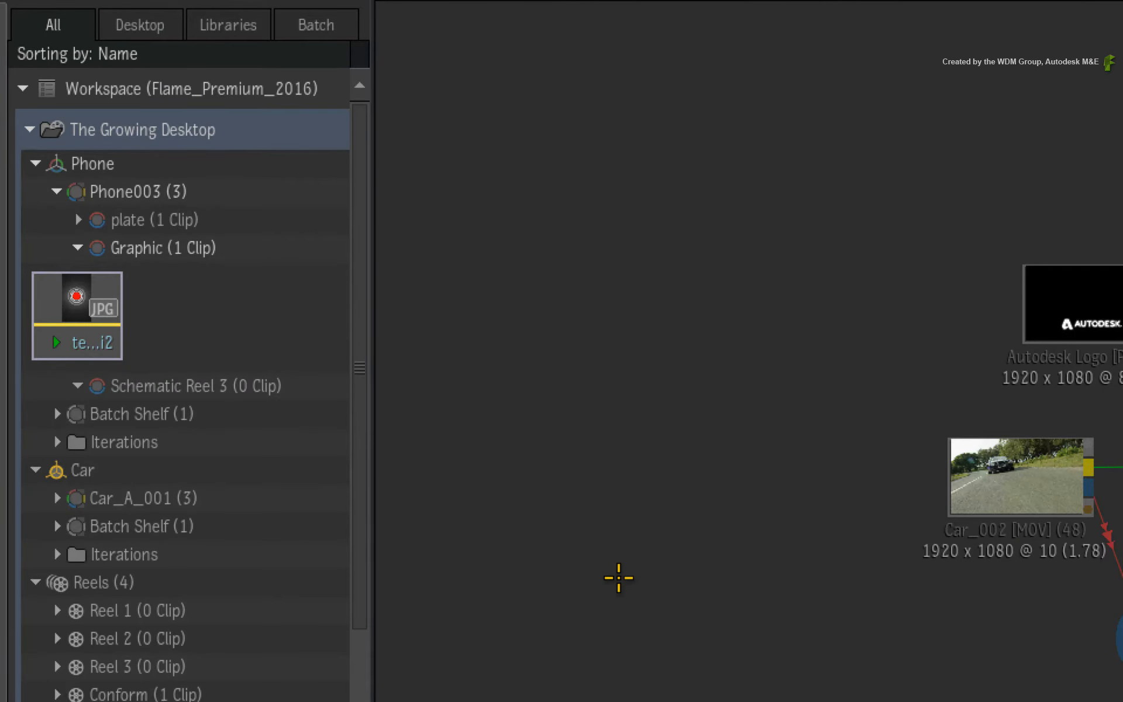
drag(73, 293, 310, 504)
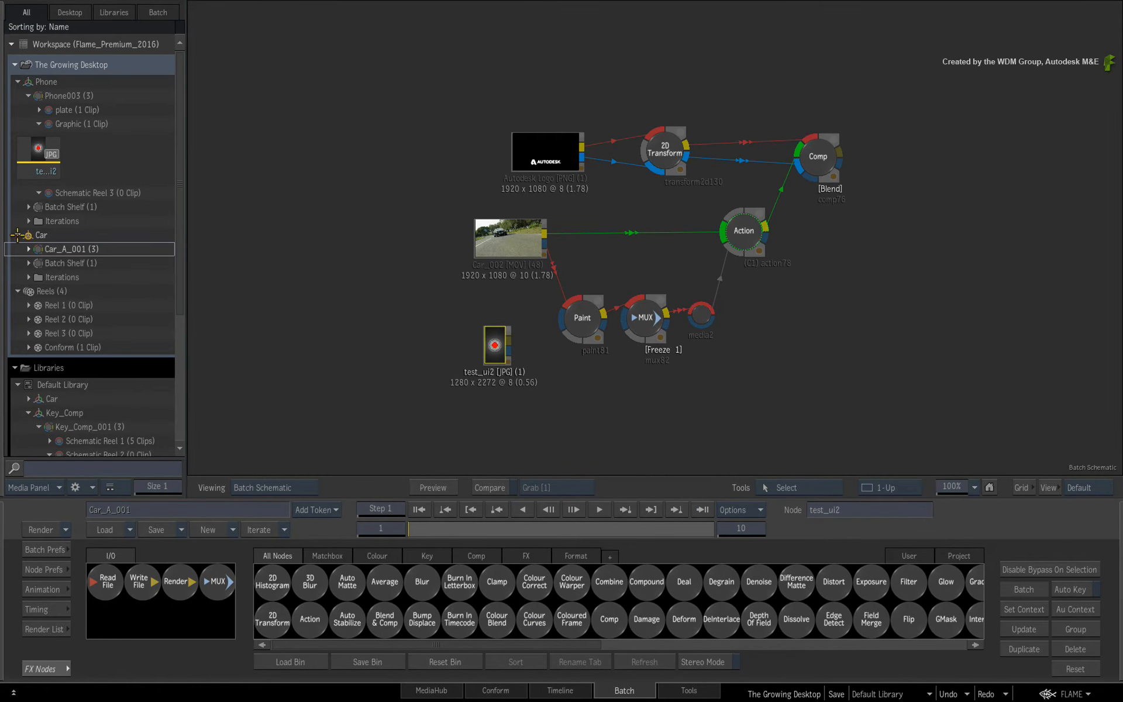
- Collapse the Libraries folder and the Phone group's Graphic reel, leaving the Phone and Car batch groups expanded
click(17, 235)
click(18, 80)
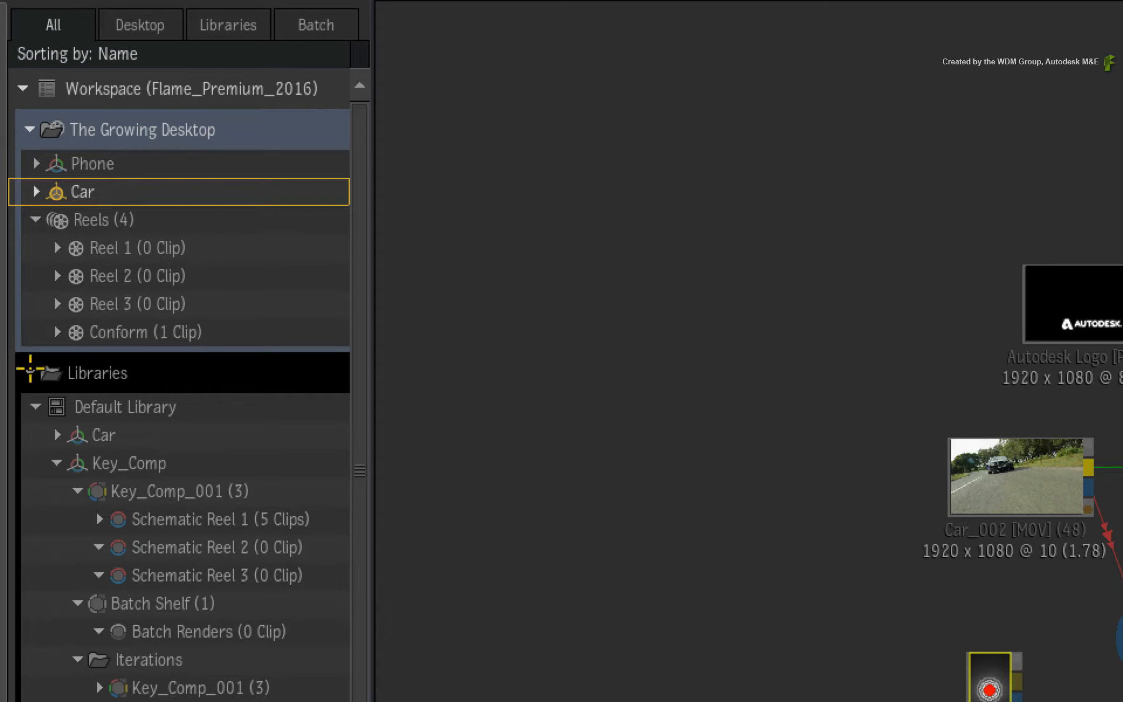
click(31, 372)
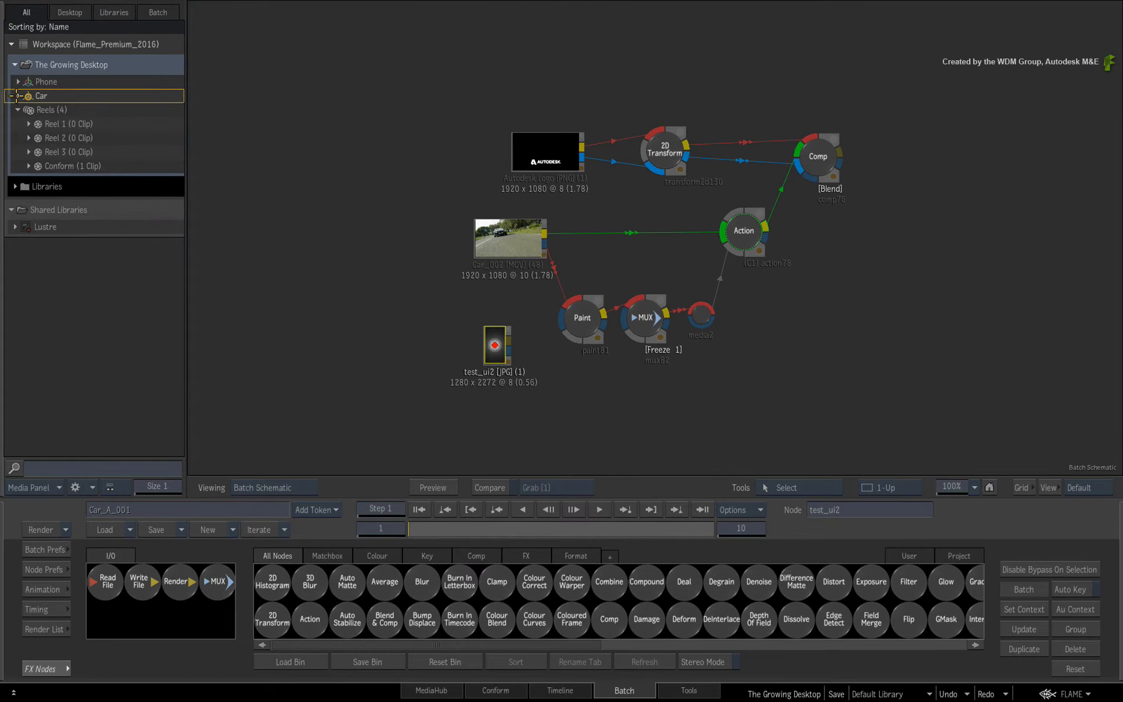
click(17, 95)
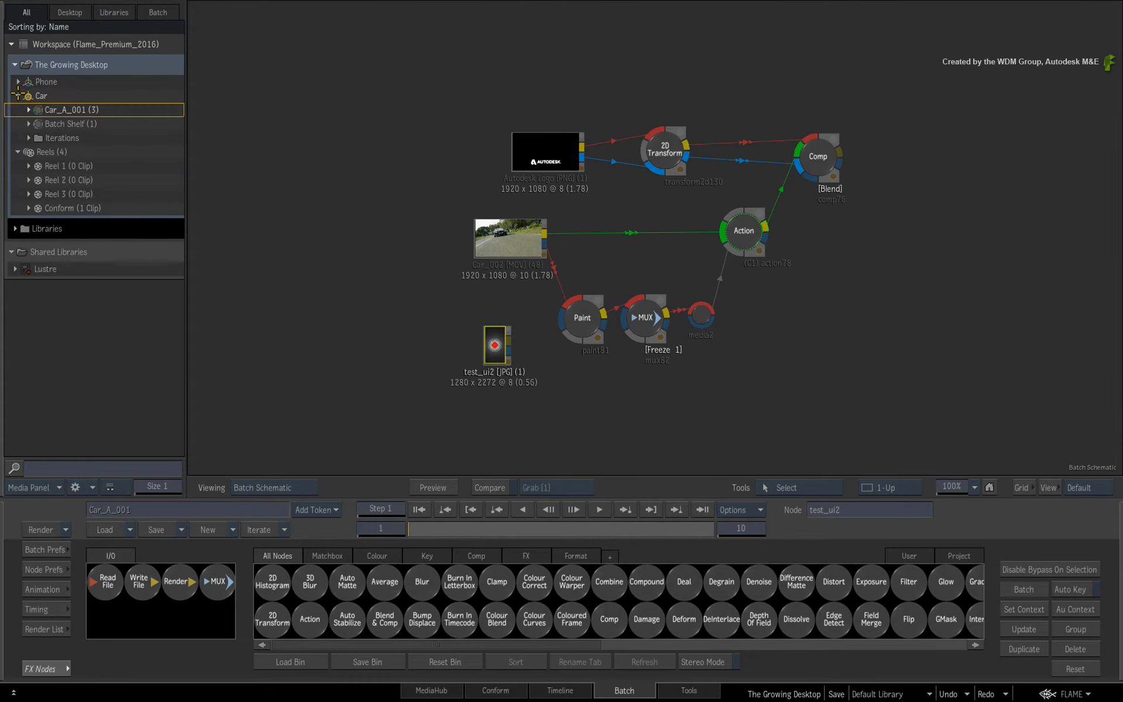
click(16, 81)
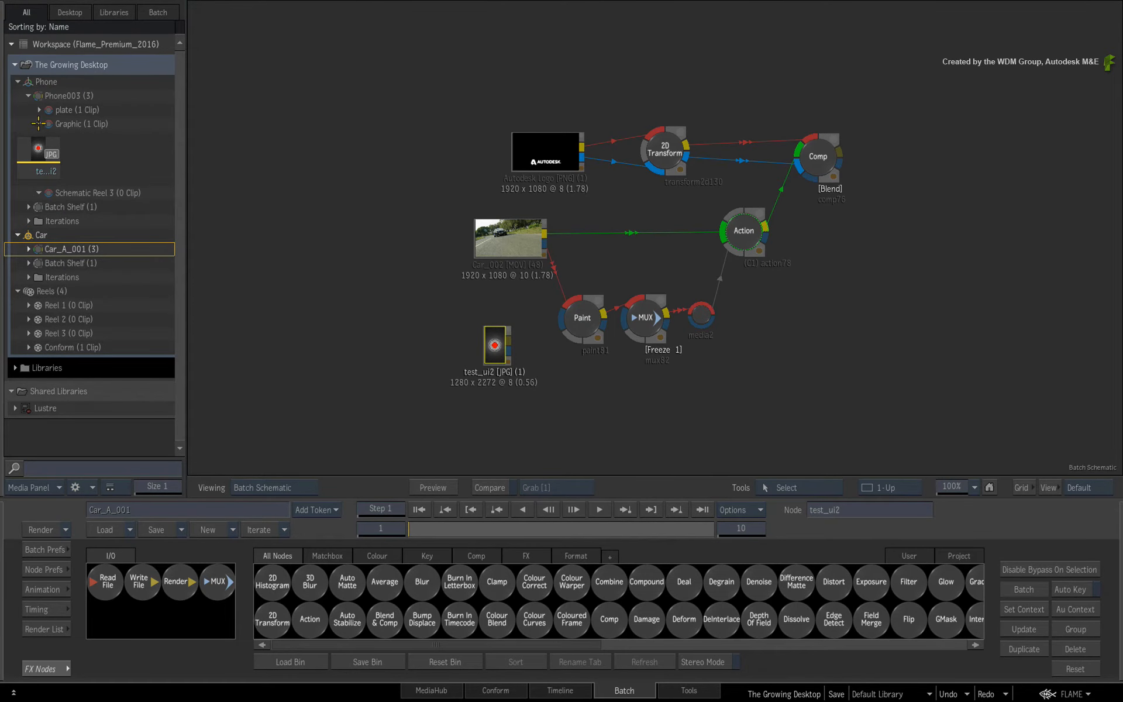
click(38, 123)
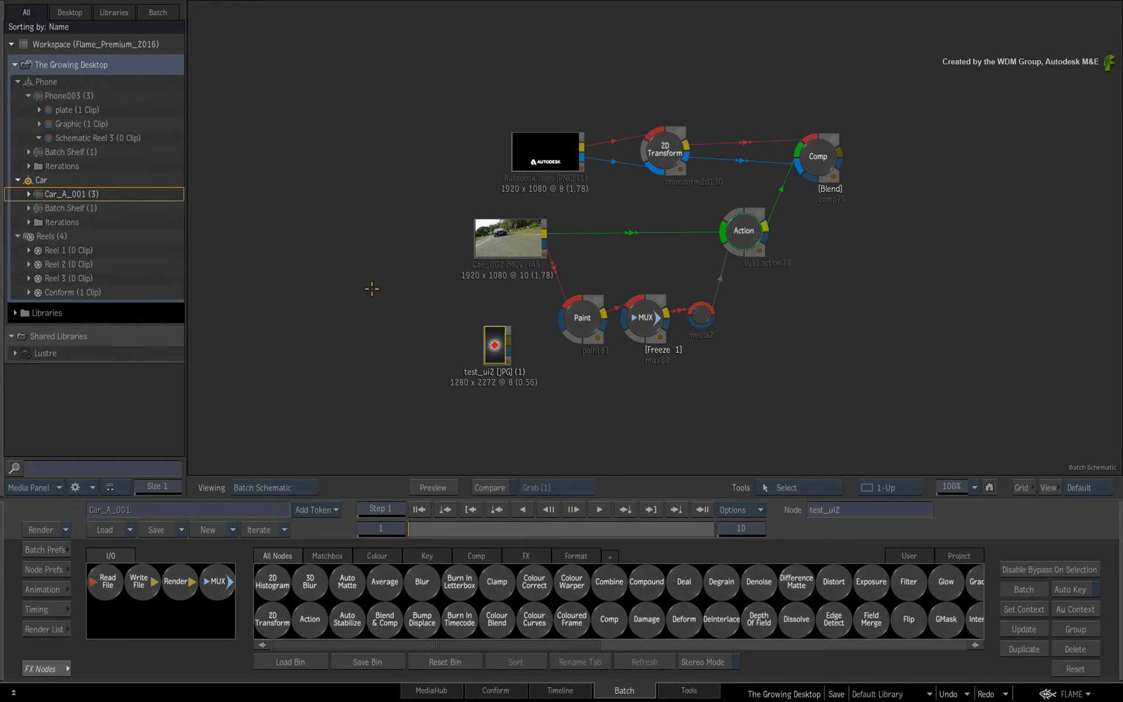
- Switch to the Timeline and display the desktop's Reels group with the Conform reel in the reels area
click(538, 690)
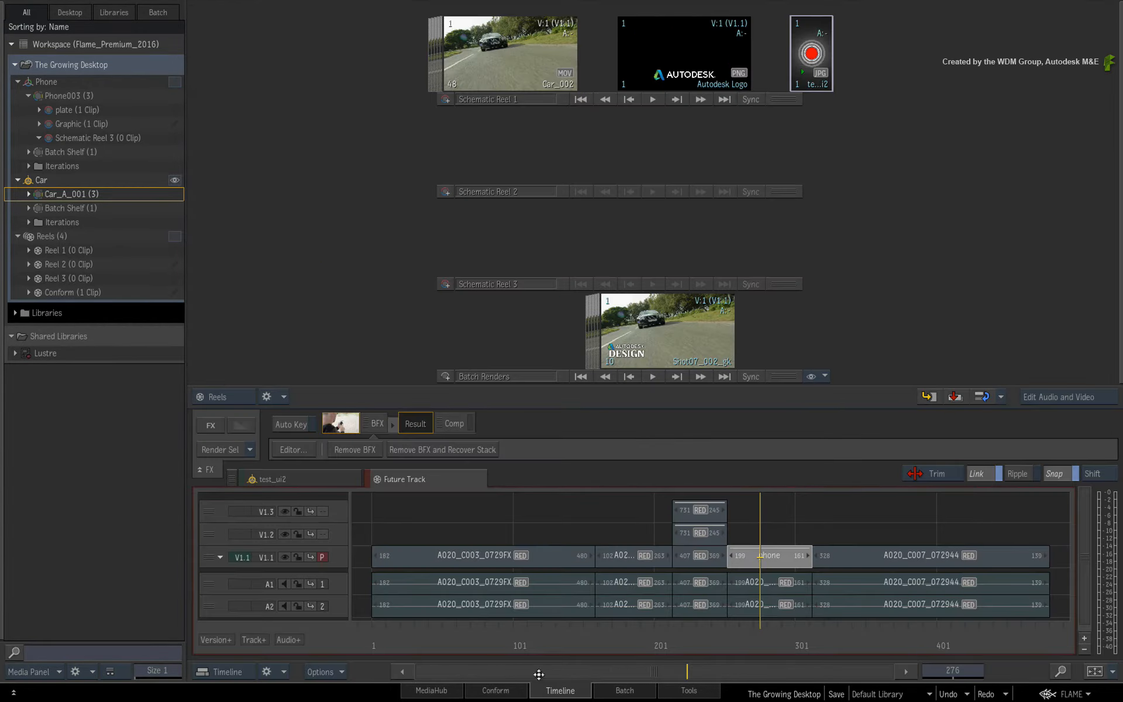
click(174, 236)
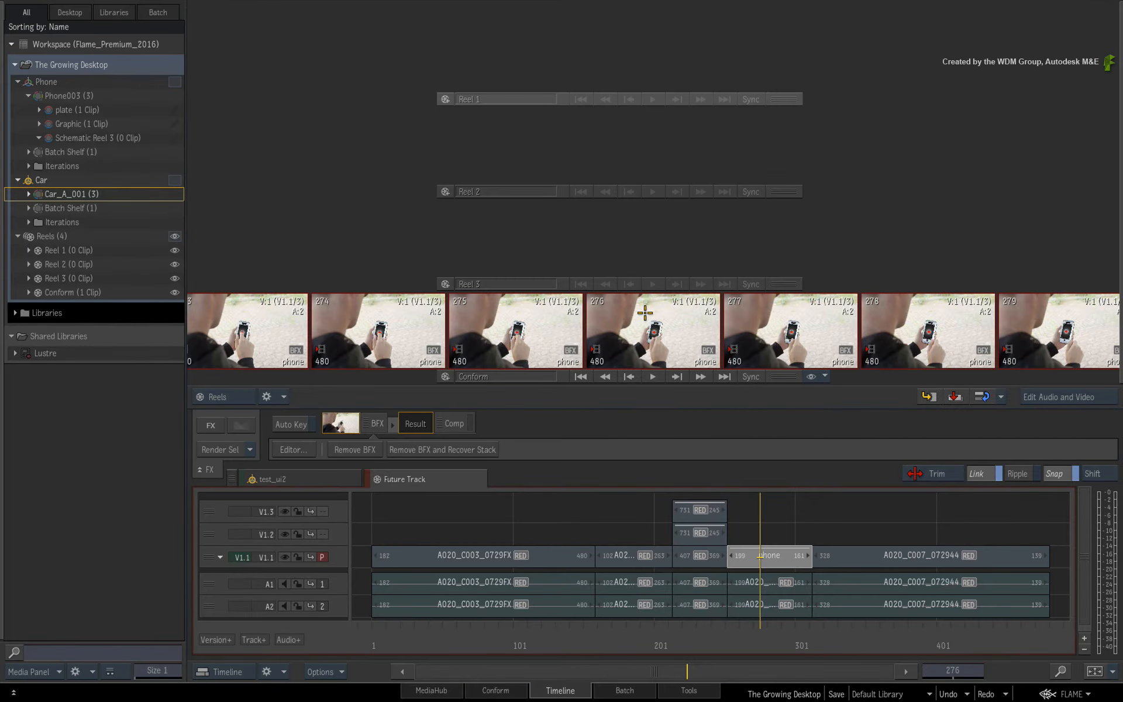
drag(645, 313, 623, 327)
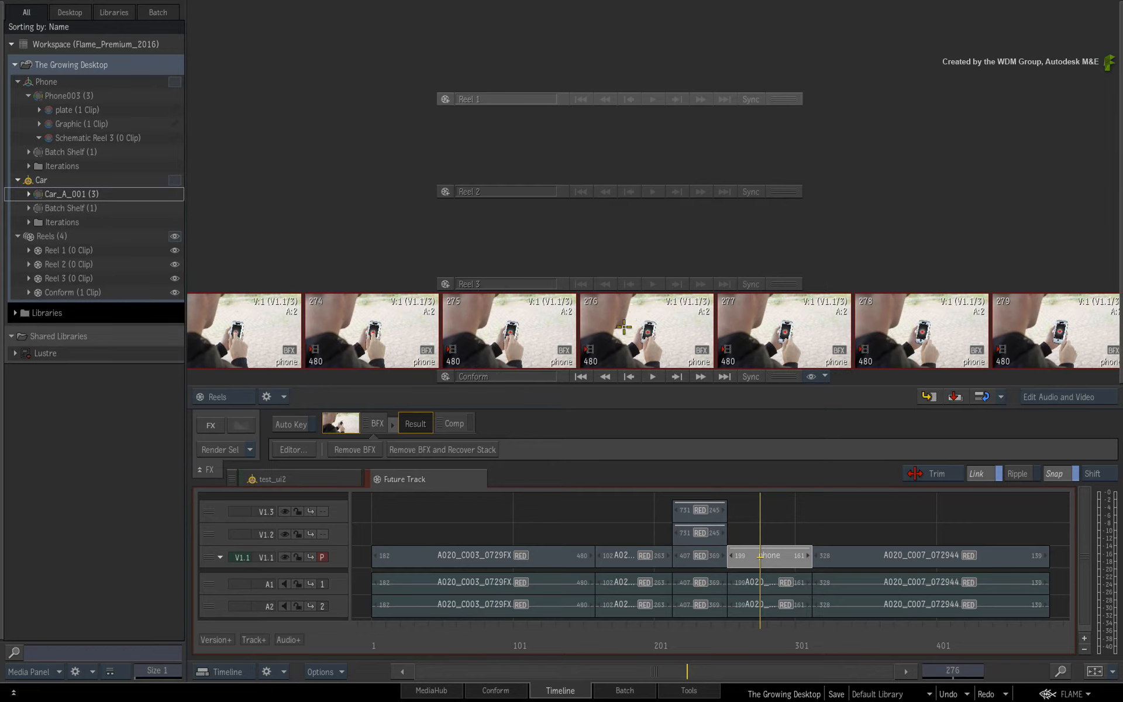
click(92, 238)
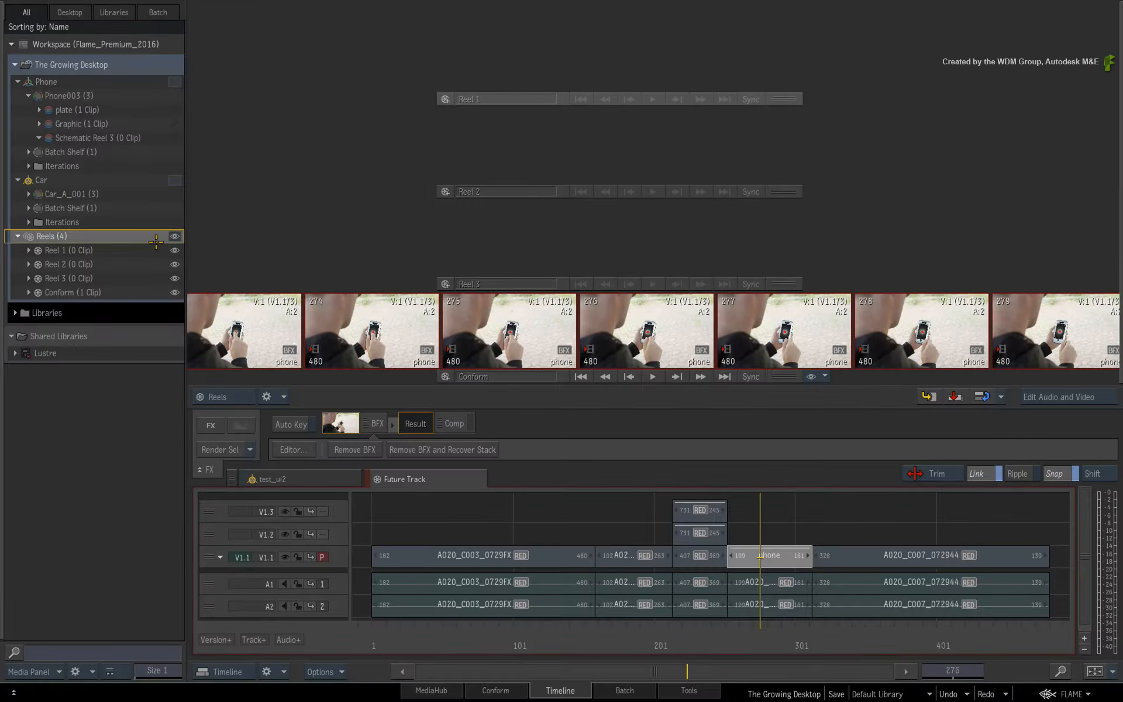
- View the reels of the Car batch group, those of the Phone group, and the Car reels again
click(174, 179)
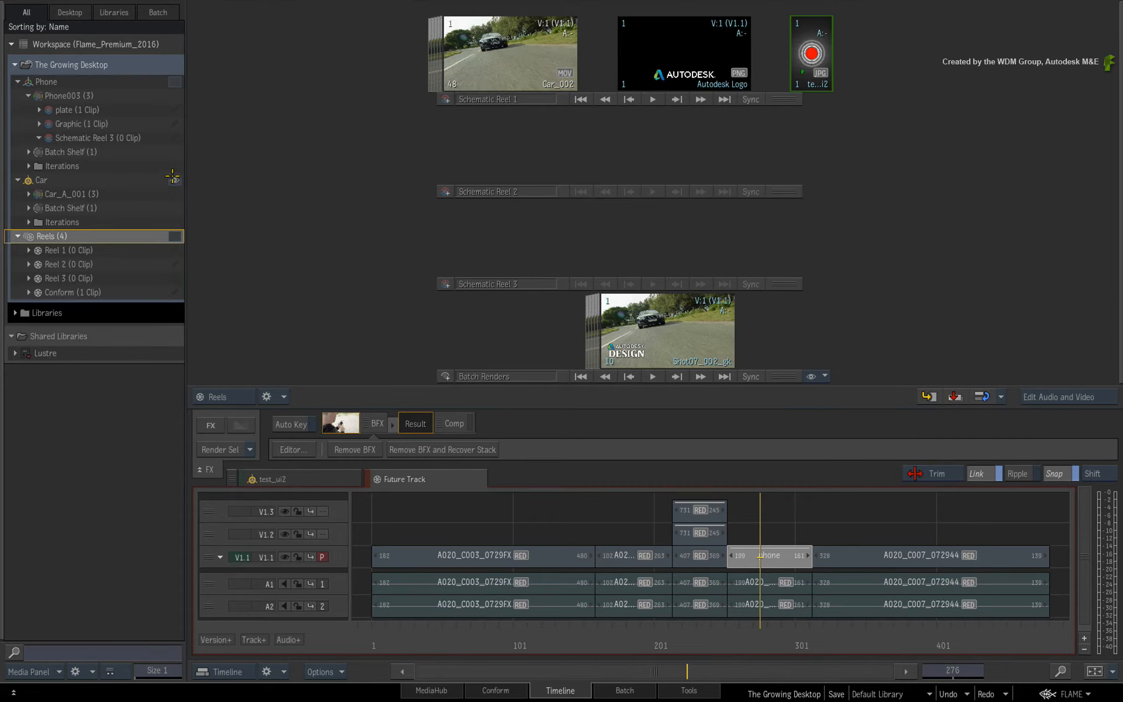
click(175, 81)
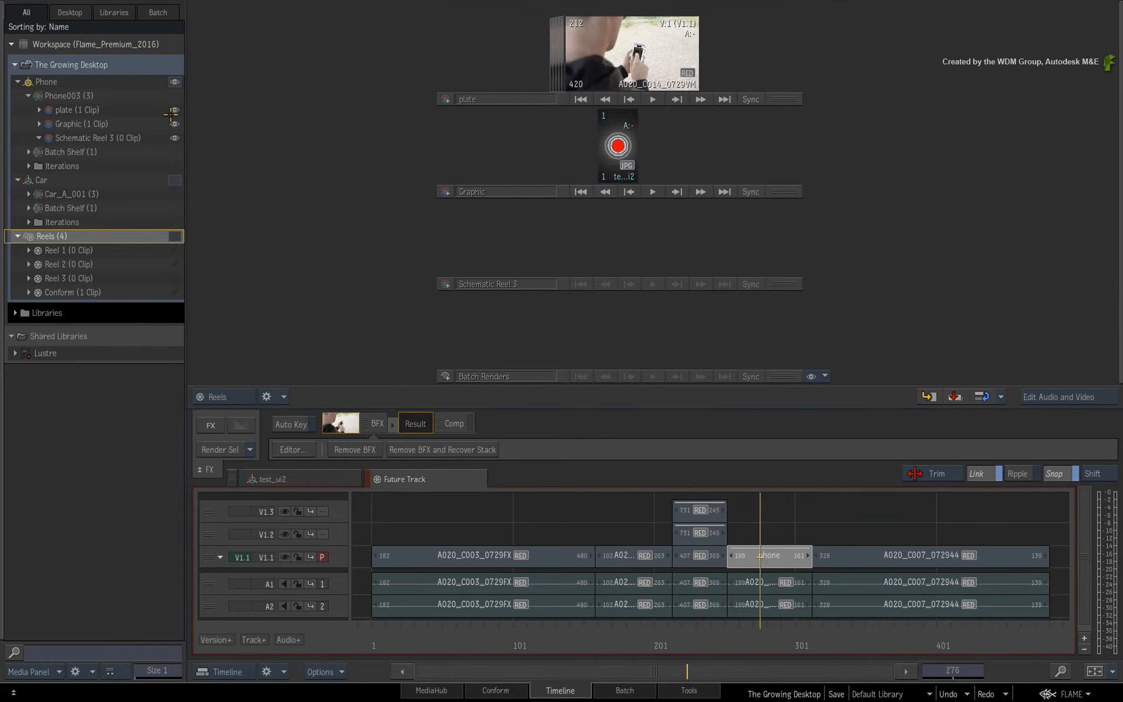
click(174, 178)
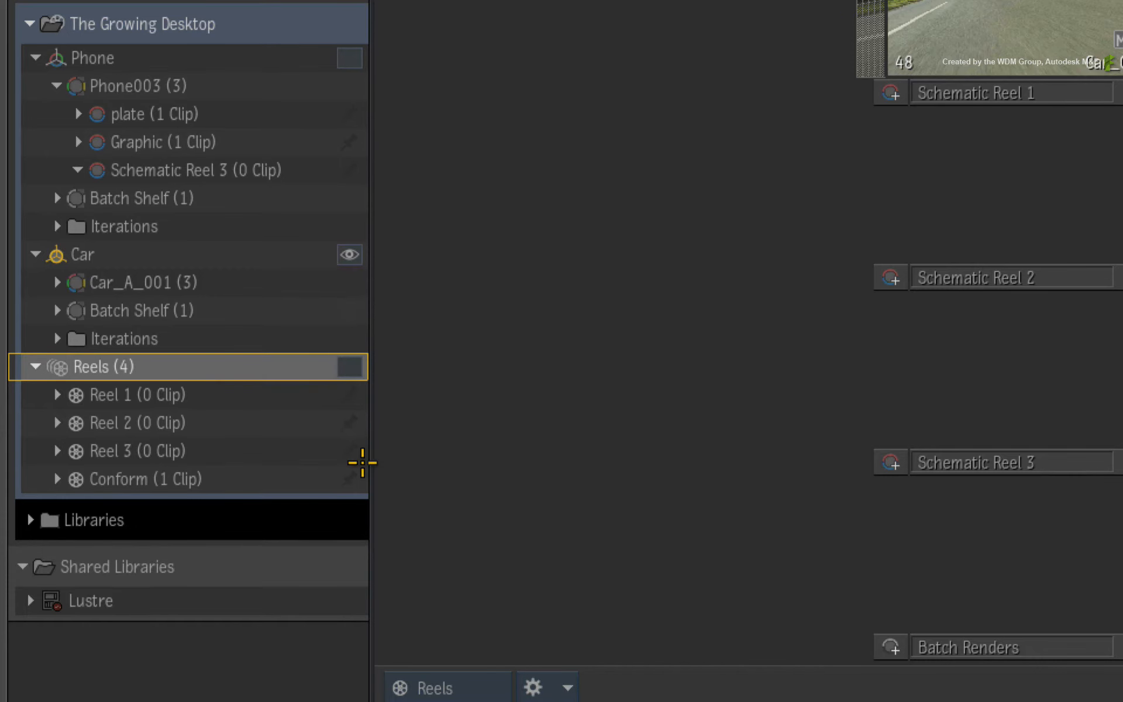
- Pin the Conform reel and alternate the displayed reels between the Phone and Car batch groups, ending on Phone
click(350, 479)
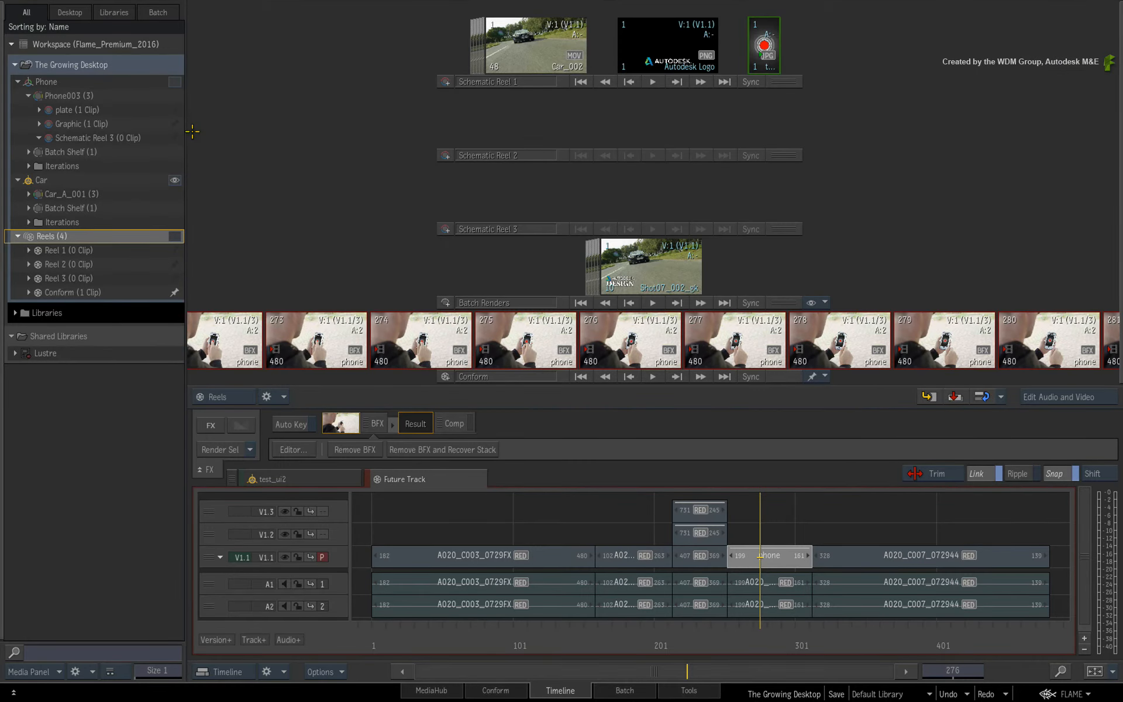
click(174, 82)
click(175, 180)
click(174, 81)
click(174, 180)
click(175, 81)
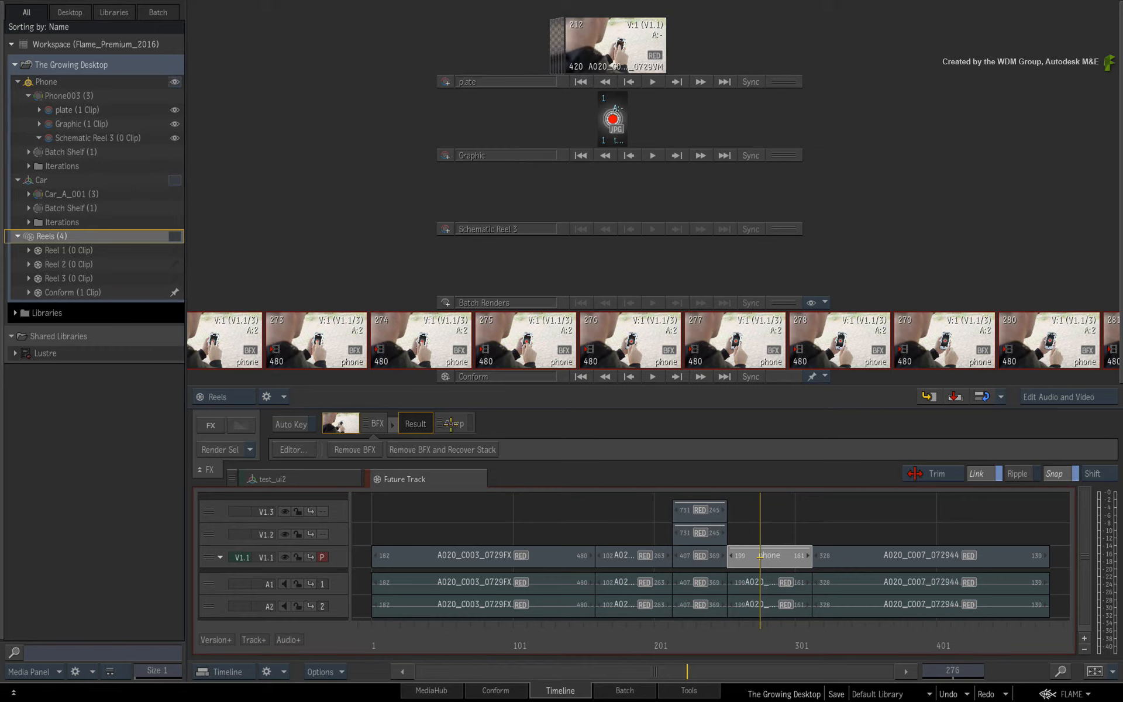
- Scrub the Future Track sequence to frame 269, and display the Car reels followed by the Phone reels
click(756, 639)
mouse_move(757, 639)
mouse_down()
mouse_move(710, 638)
mouse_move(760, 634)
mouse_move(748, 632)
mouse_up()
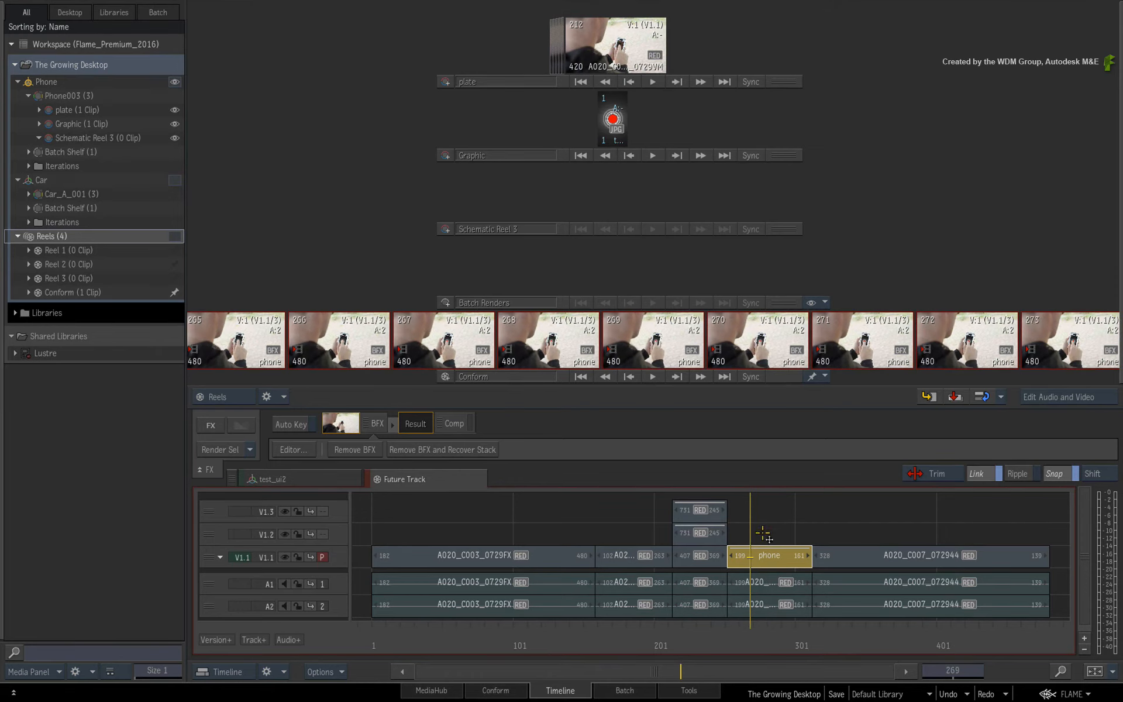
click(173, 180)
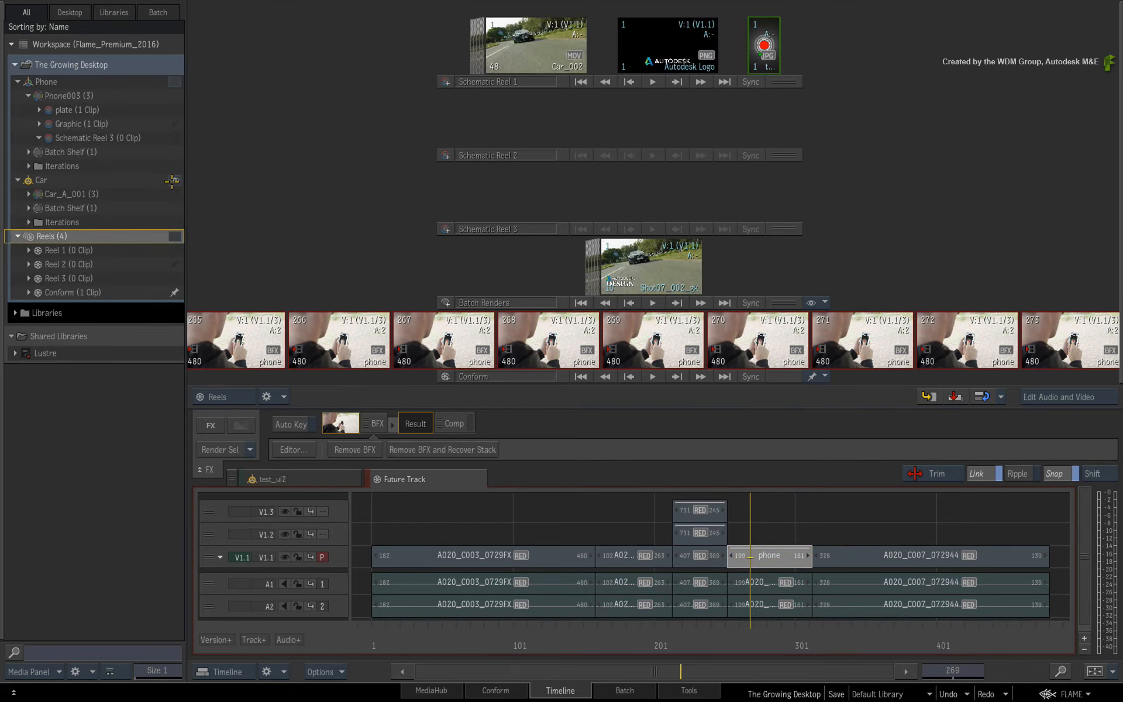
click(173, 82)
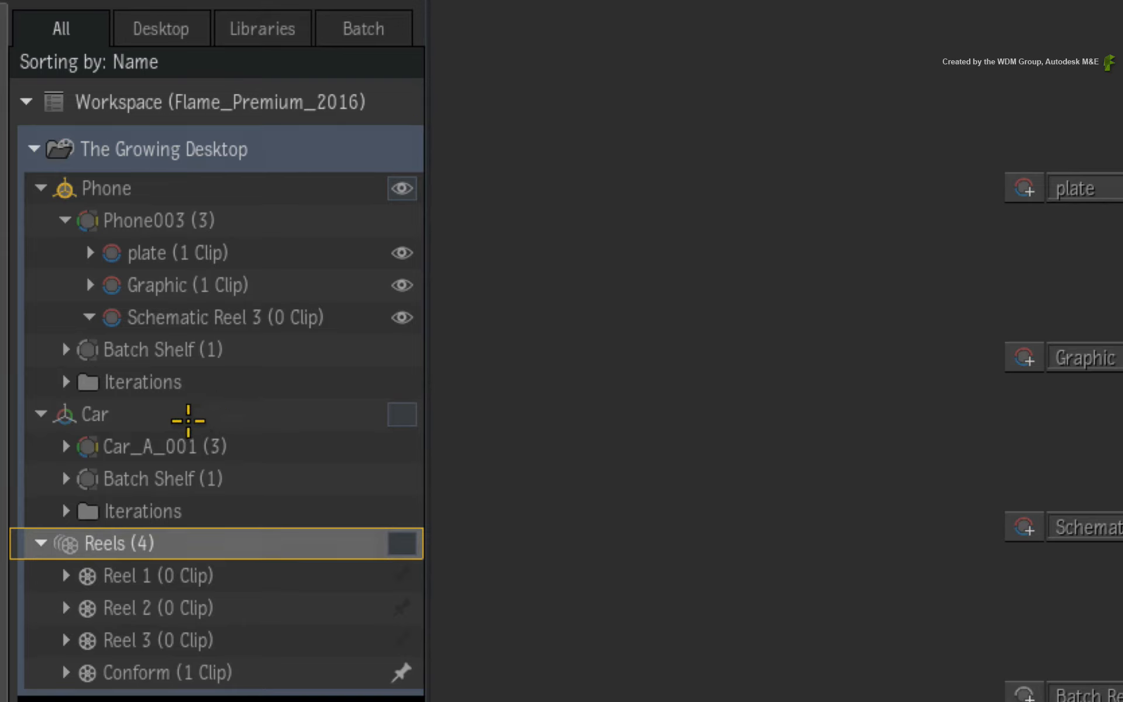
- Close the Car batch group on the desktop and select its closed entry
right_click(151, 416)
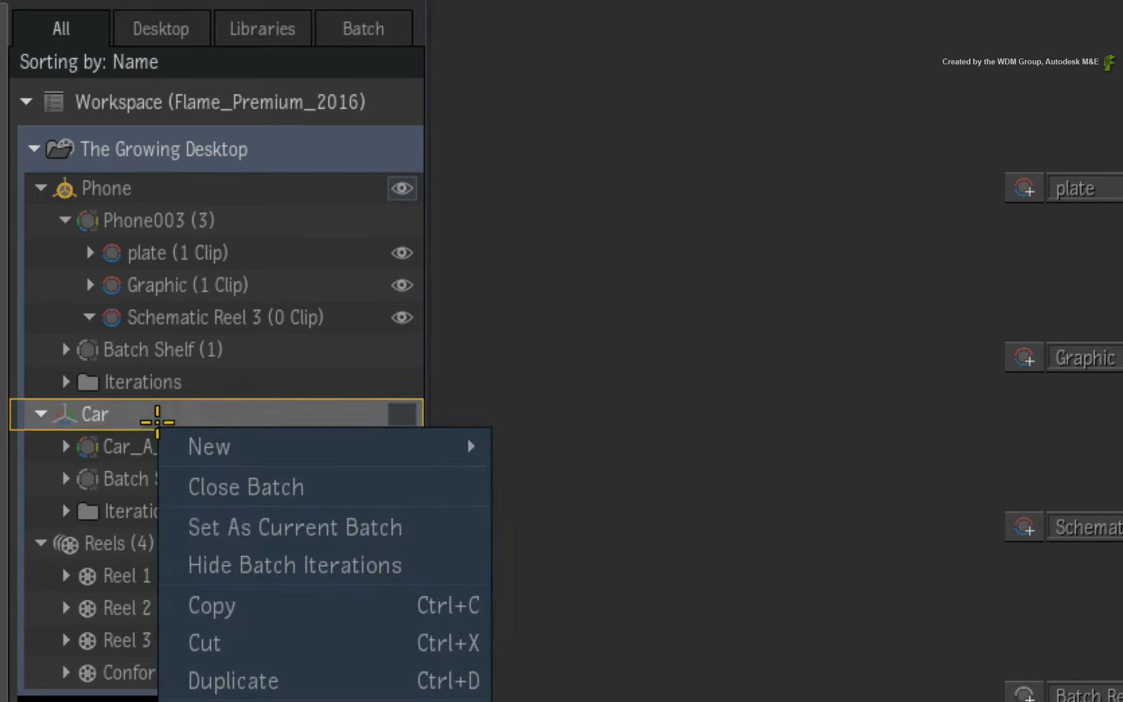
click(371, 486)
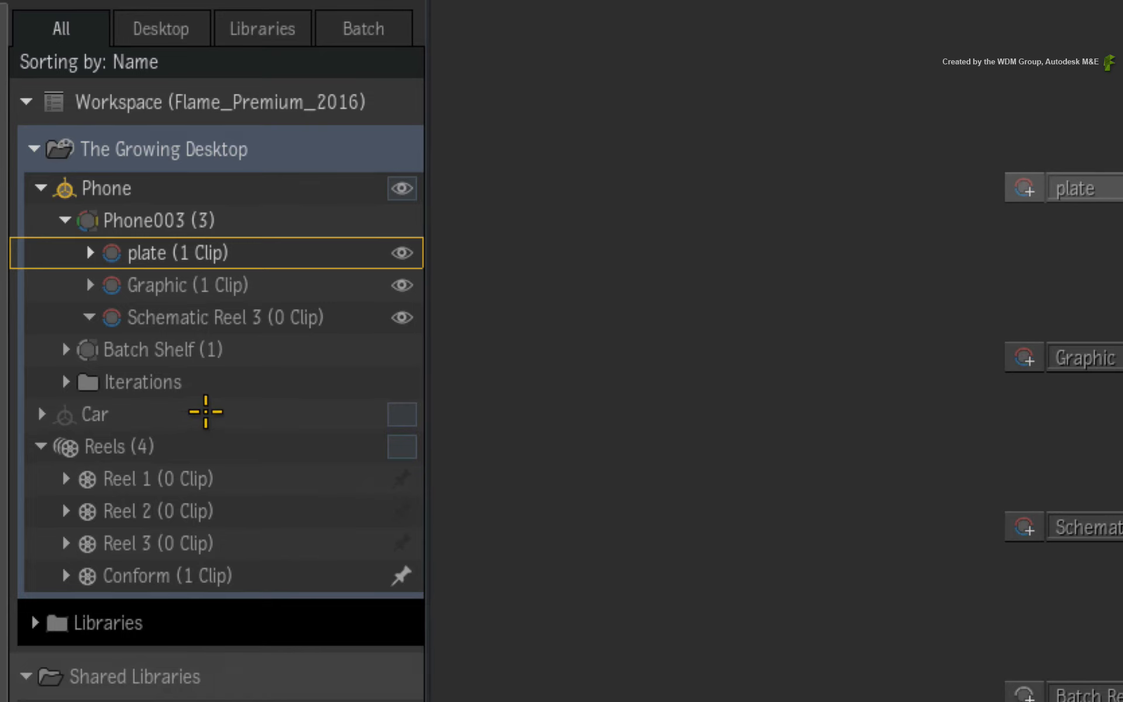
click(211, 412)
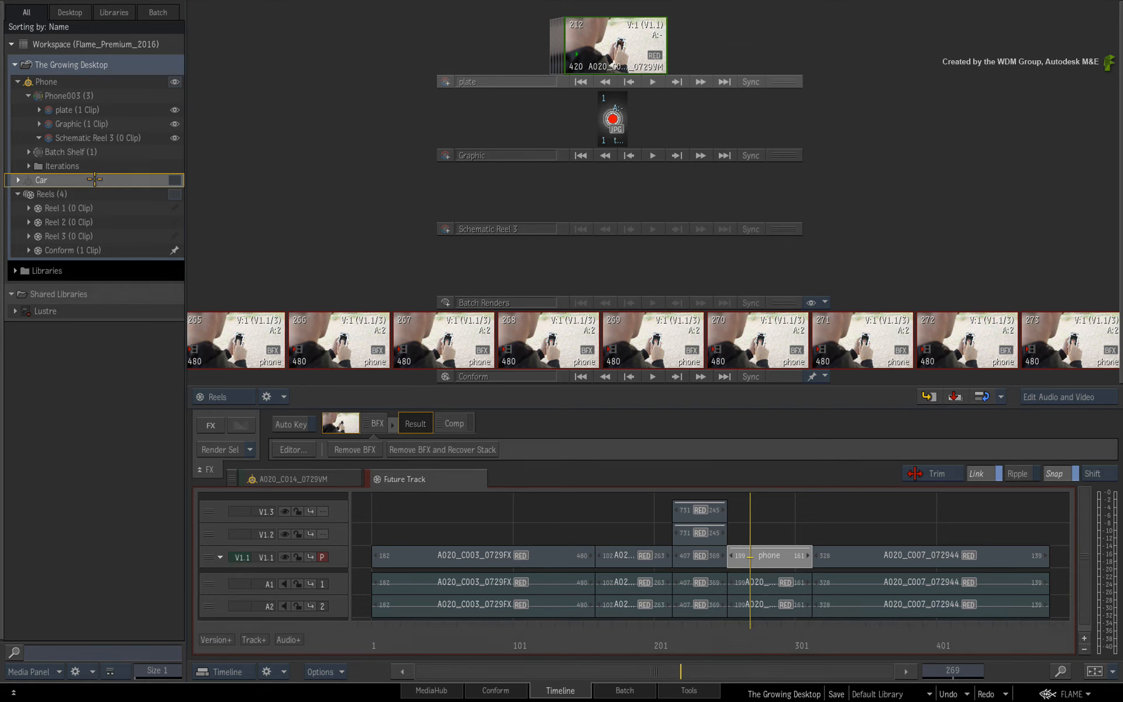
- Expand the Libraries folder and close the Sources, Extra and Batch FX Iterations libraries together
click(16, 270)
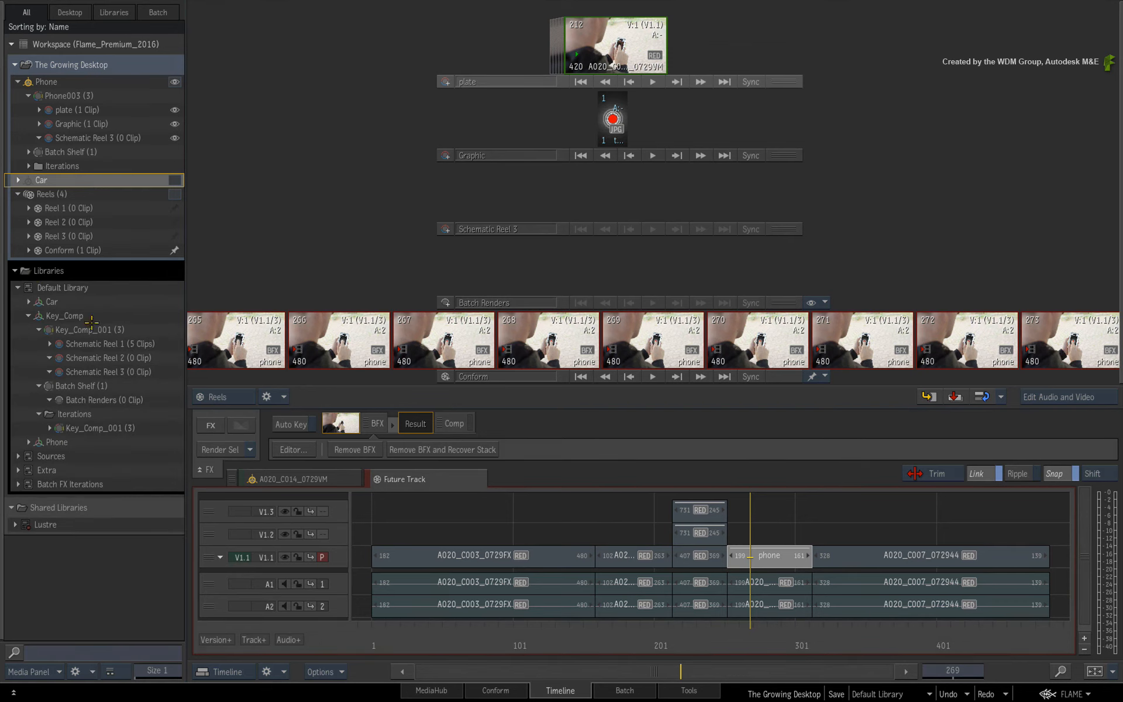
click(55, 456)
shift+click(59, 484)
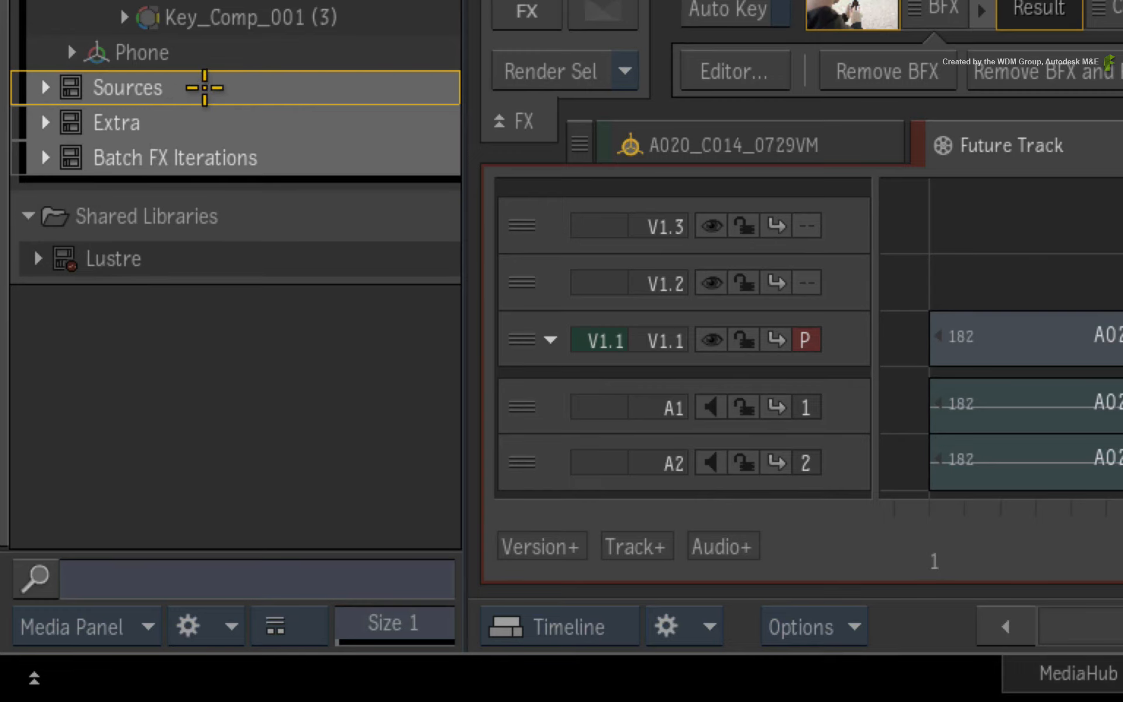
right_click(207, 89)
click(254, 140)
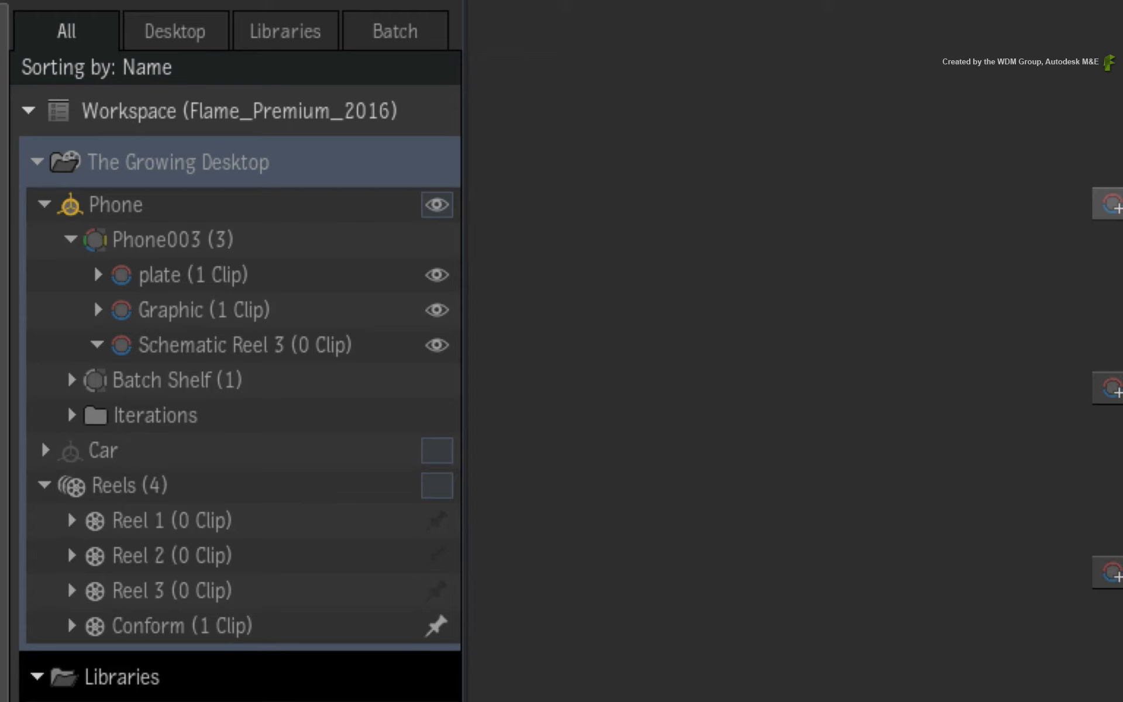
- Select The Growing Desktop in the workspace
click(304, 154)
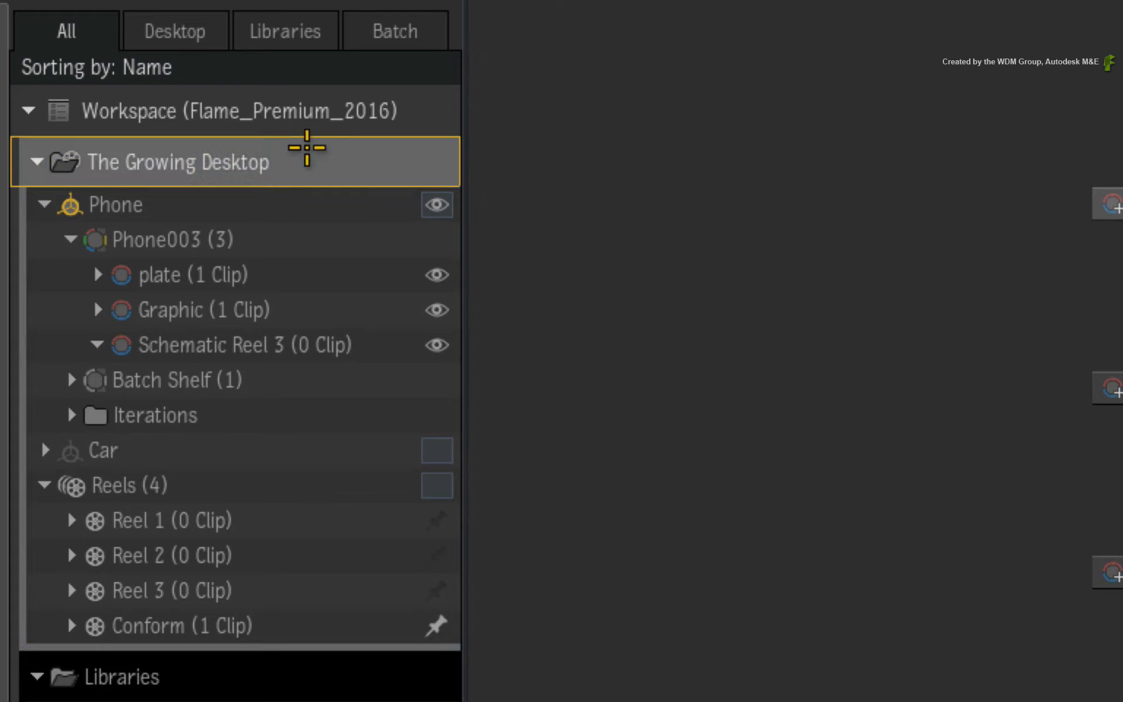